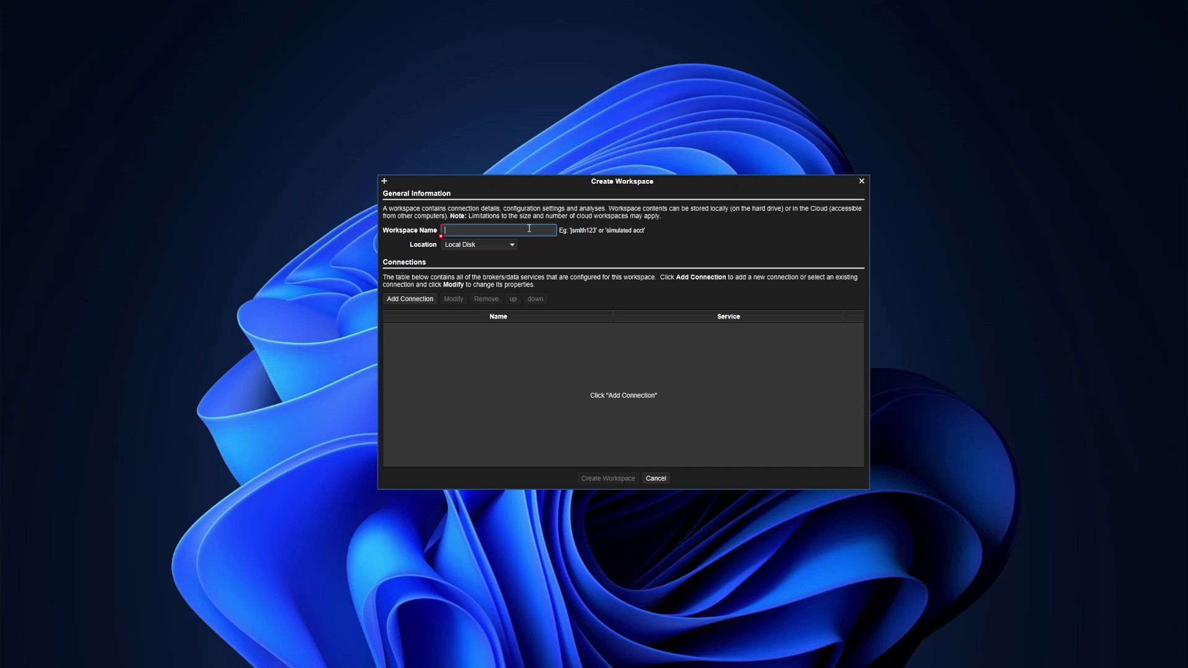
Step: Name the new workspace "Scalp tradingFutures" and set its location to MotiveWave Cloud
{"action": "type", "text": "Scal"}
{"action": "type", "text": "p trading "}
{"action": "type", "text": "NQ"}
{"action": "key", "text": "BackSpace"}
{"action": "key", "text": "BackSpace"}
{"action": "type", "text": "Futur"}
{"action": "left_click", "coordinate": [493, 242]}
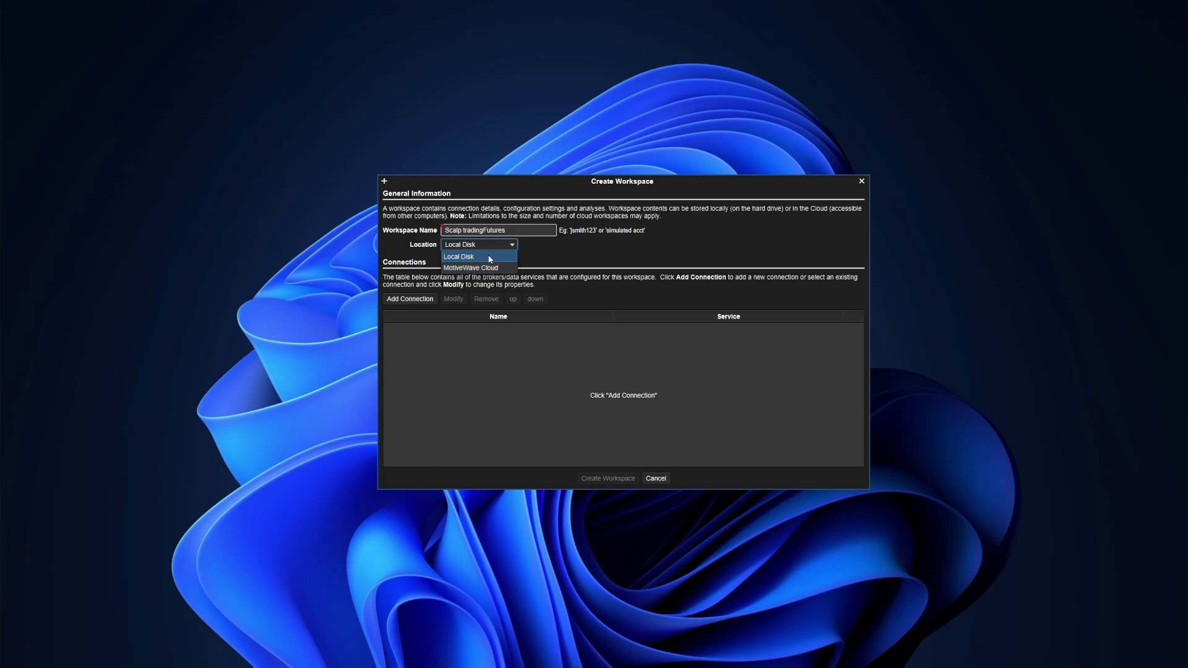
{"action": "left_click", "coordinate": [548, 261]}
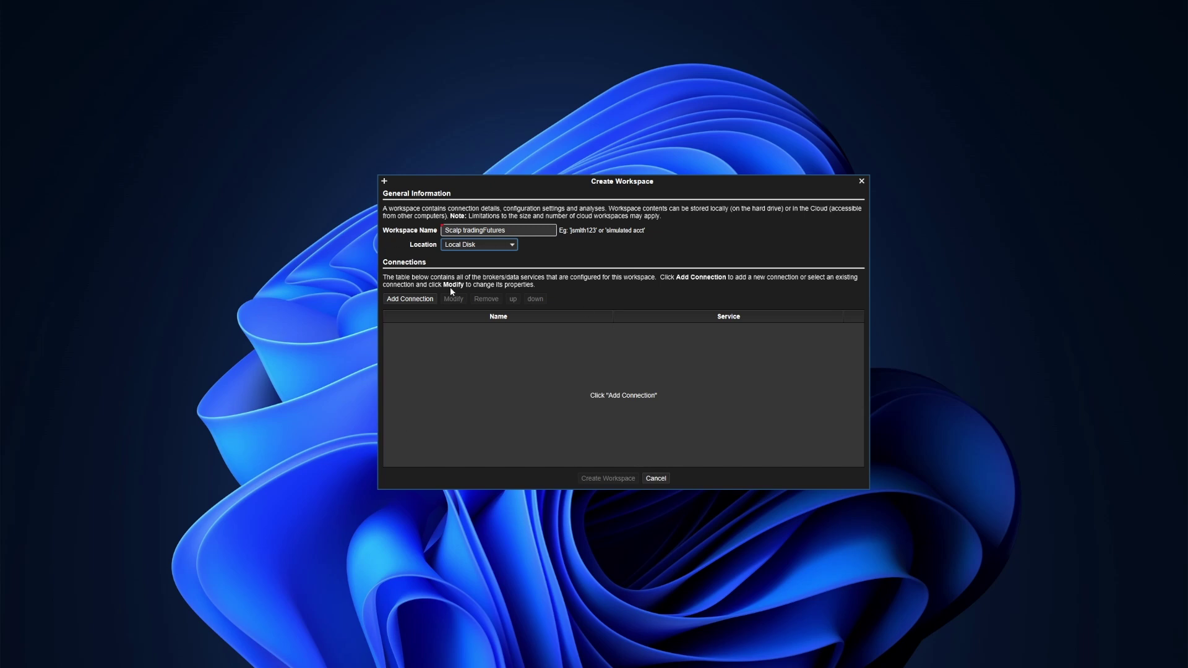
{"action": "left_click", "coordinate": [513, 245]}
{"action": "left_click", "coordinate": [471, 271]}
Step: Start a new connection named FTT-Rithmic, choose Rithmic as its service and enter the account username
{"action": "left_click", "coordinate": [408, 299]}
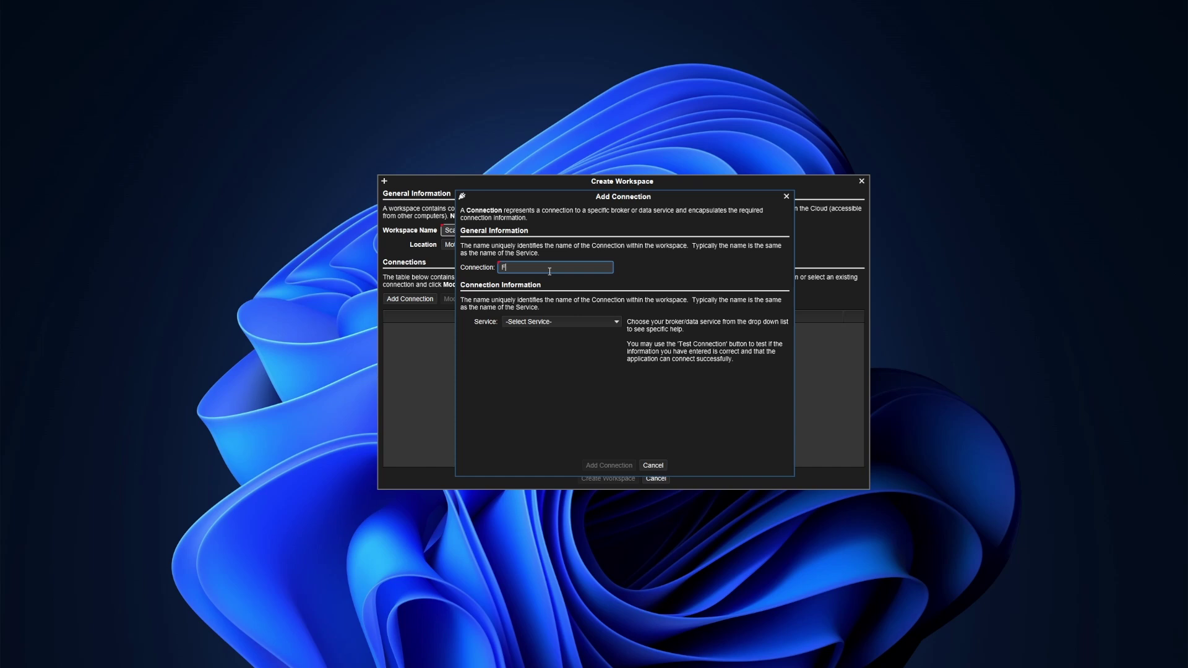
{"action": "type", "text": "FTT-Rithmic"}
{"action": "left_click", "coordinate": [559, 321]}
{"action": "scroll", "coordinate": [559, 374], "scroll_direction": "down", "scroll_amount": 3}
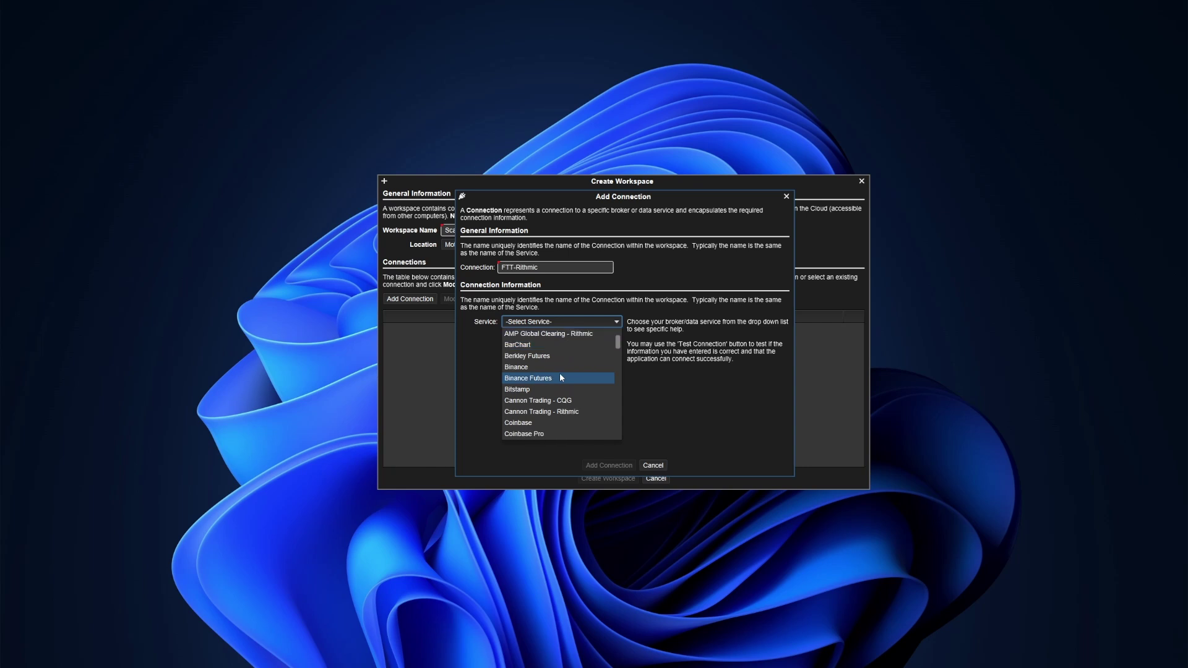
{"action": "scroll", "coordinate": [561, 377], "scroll_direction": "down", "scroll_amount": 8}
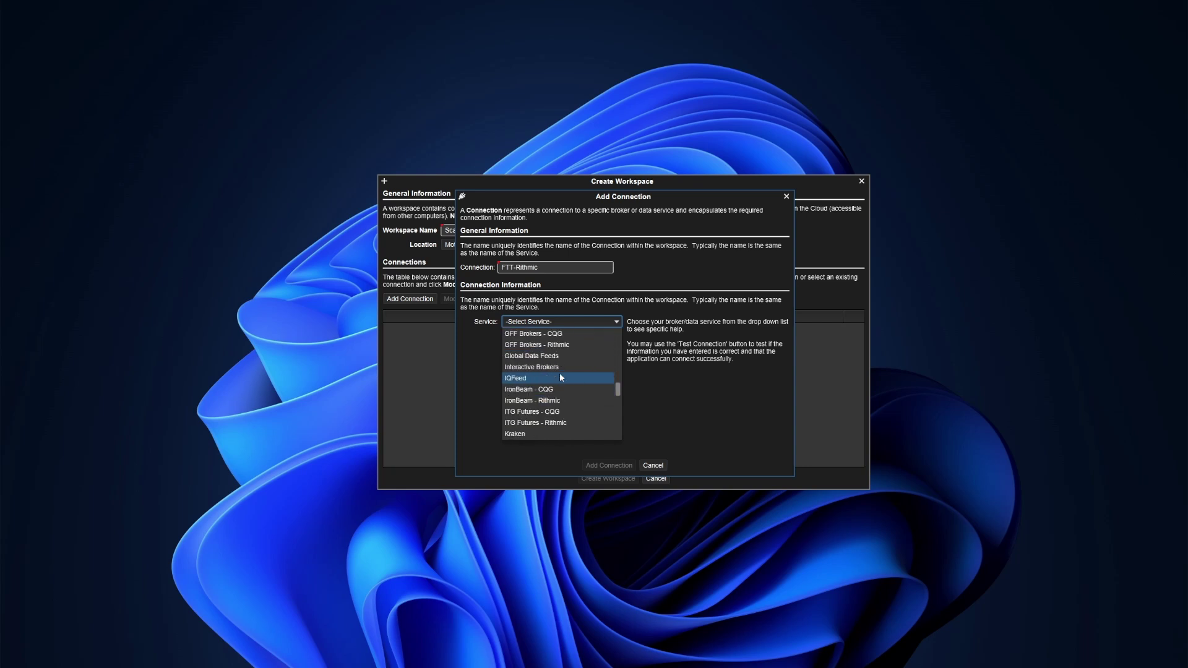
{"action": "scroll", "coordinate": [560, 377], "scroll_direction": "down", "scroll_amount": 2}
{"action": "left_click", "coordinate": [549, 390]}
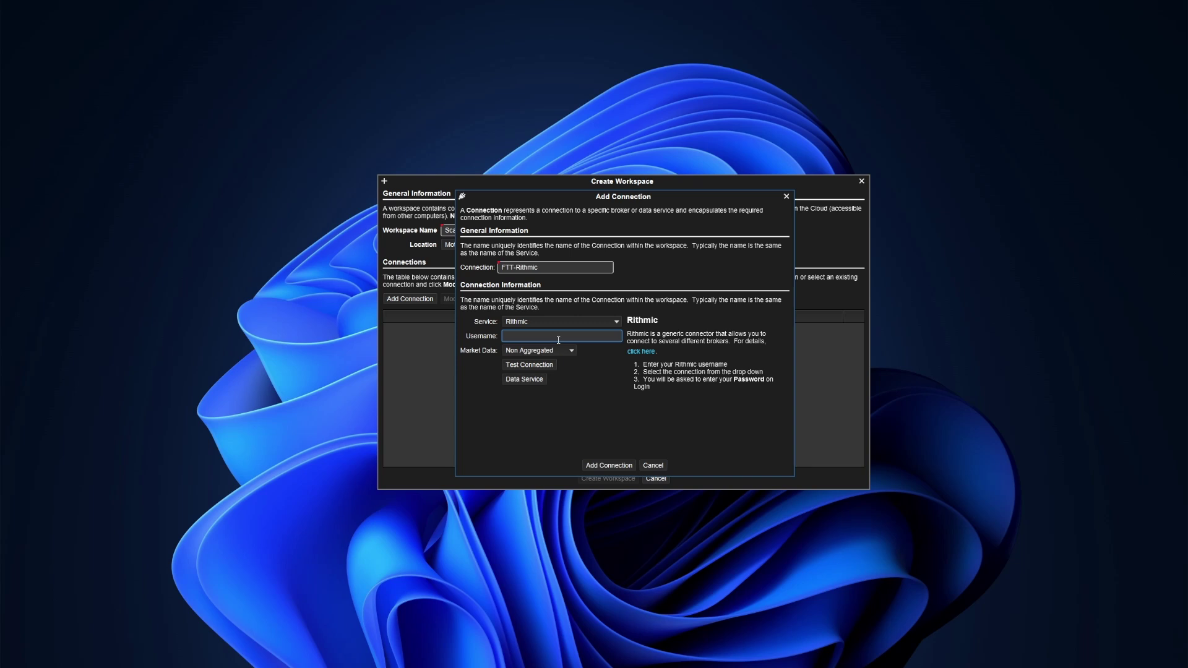
{"action": "key", "text": "ctrl+v"}
Step: Test the connection by entering the account password, with the system set to Rithmic Paper Trading
{"action": "left_click", "coordinate": [545, 366]}
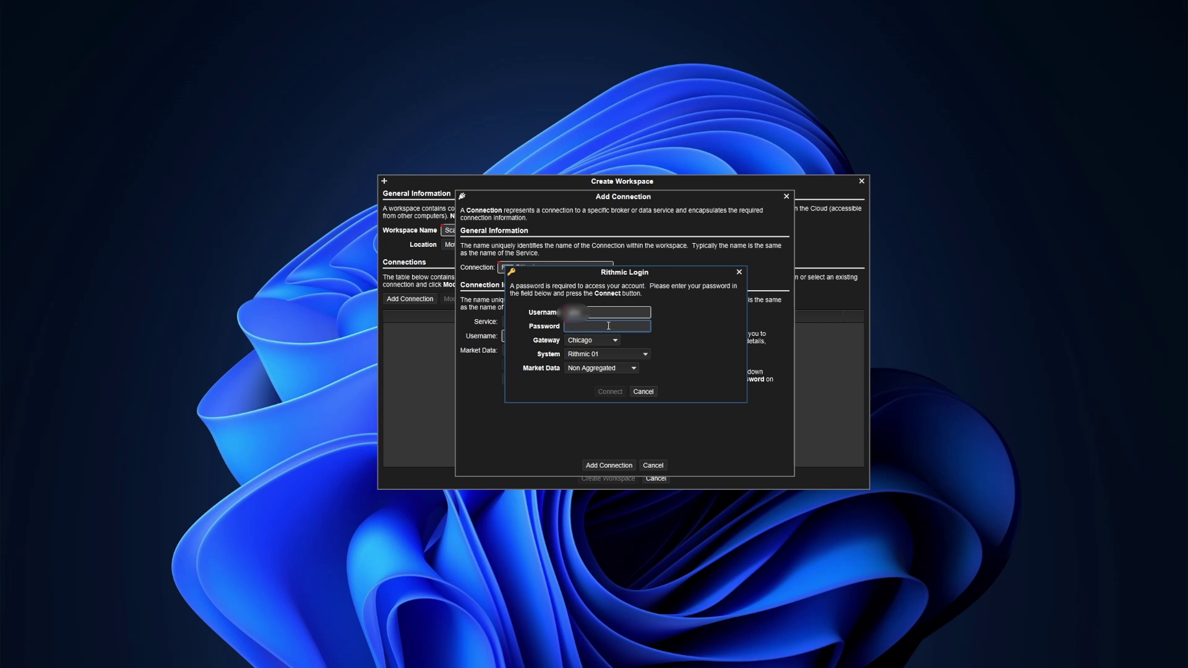
{"action": "key", "text": "ctrl+v"}
{"action": "left_click", "coordinate": [643, 354]}
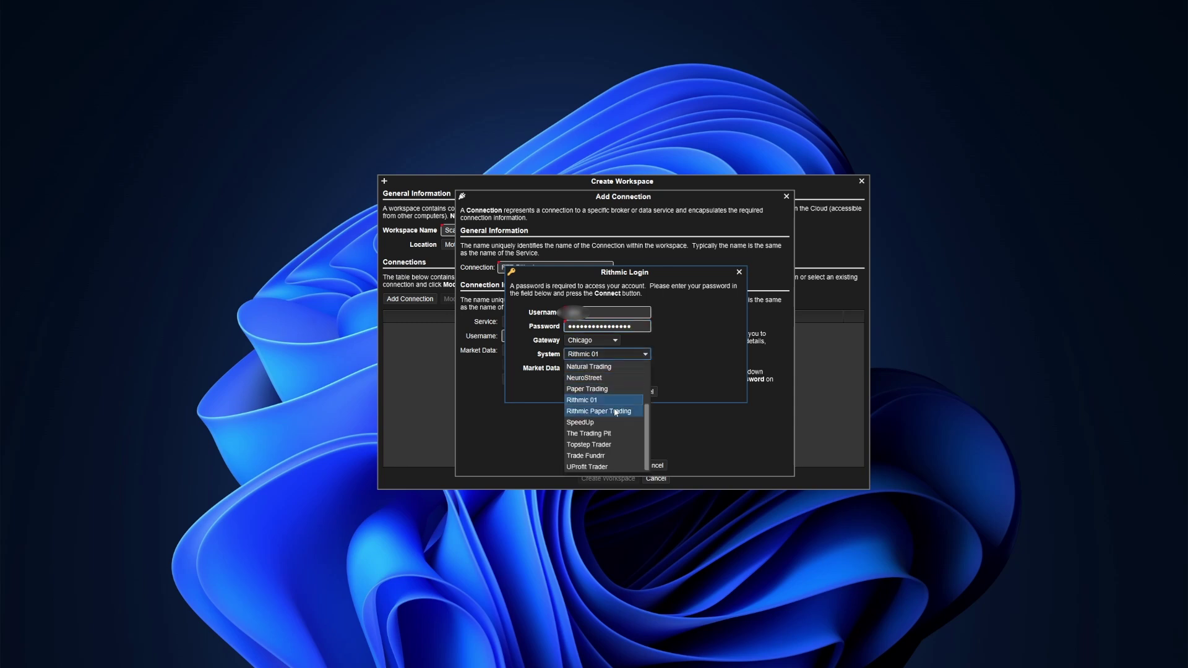
{"action": "left_click", "coordinate": [615, 412]}
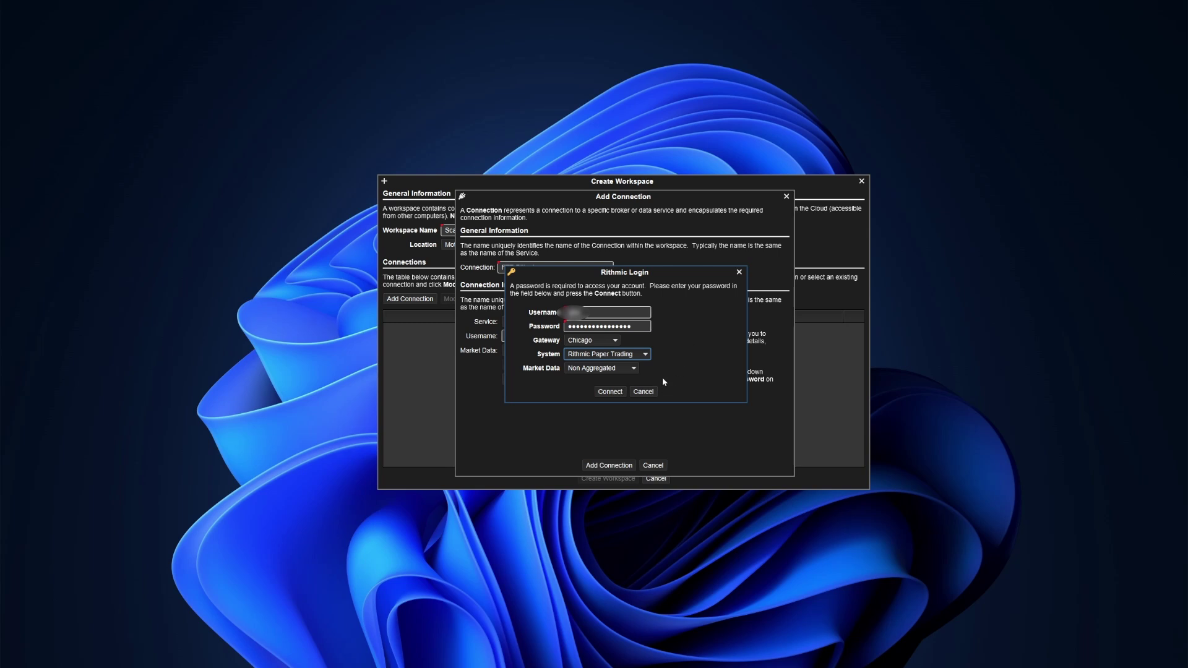
{"action": "left_click", "coordinate": [610, 391]}
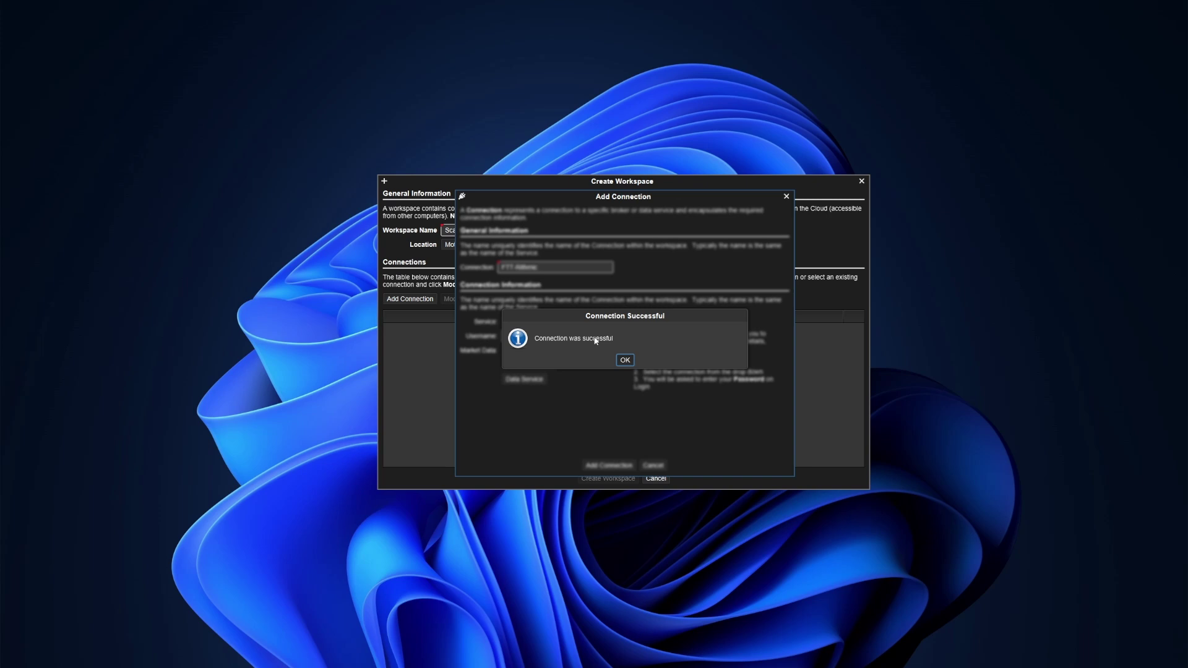
{"action": "left_click", "coordinate": [628, 360]}
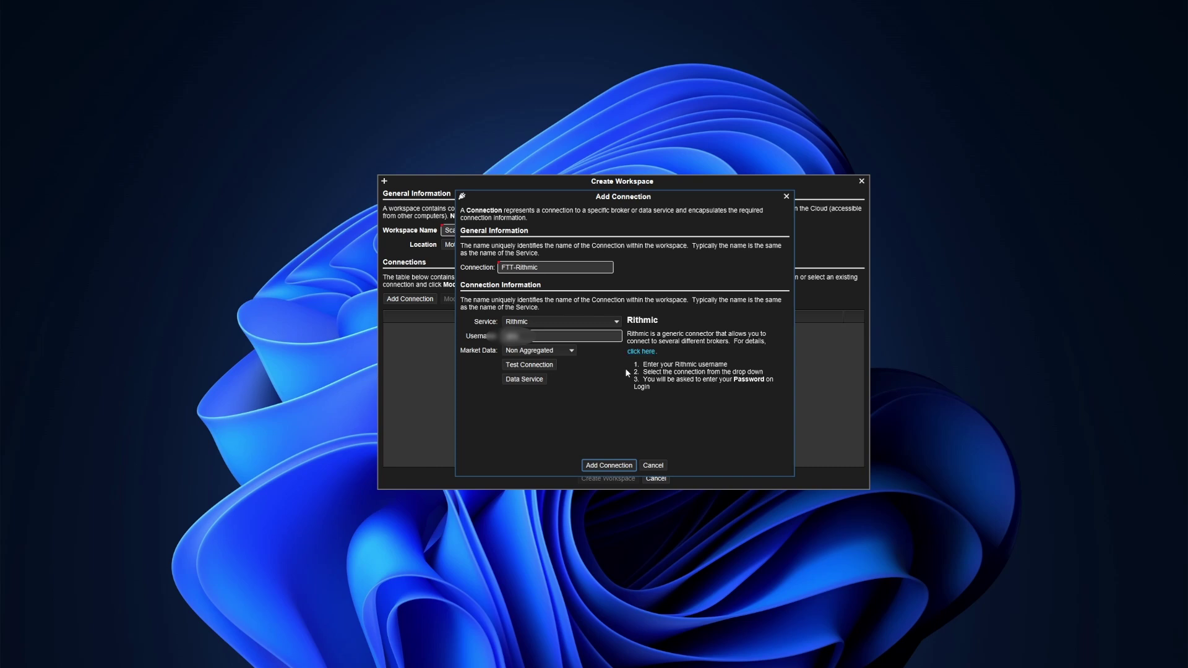
Step: Add the FTT-Rithmic connection to the workspace and create the workspace
{"action": "left_click", "coordinate": [608, 467]}
{"action": "left_click", "coordinate": [433, 333]}
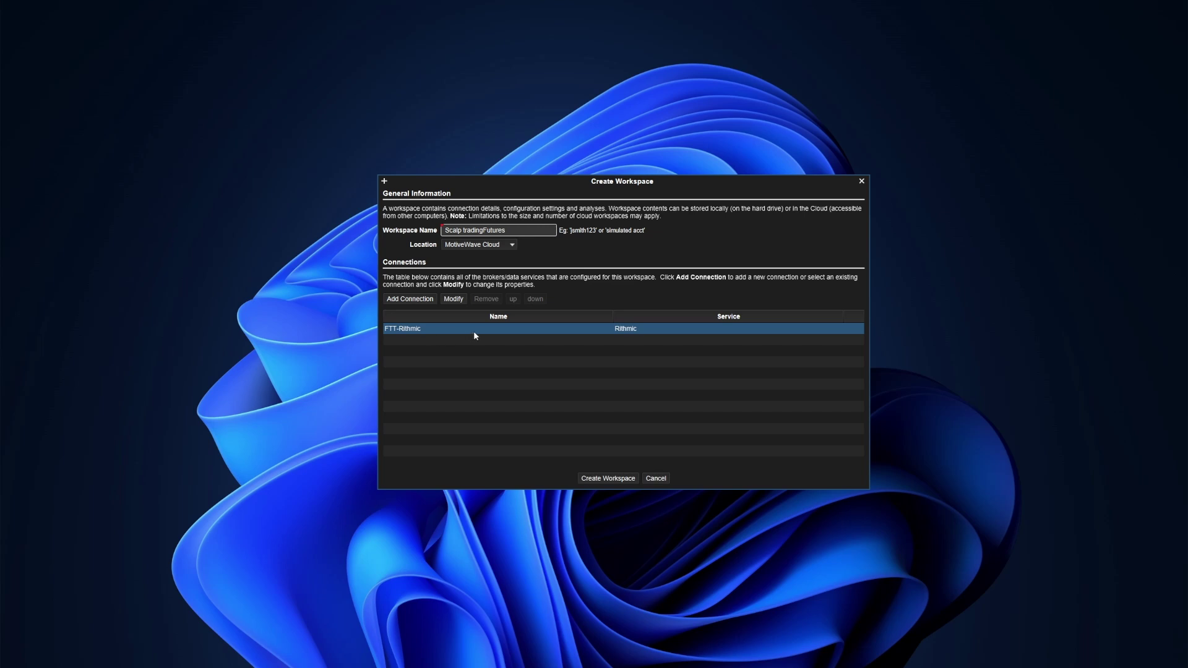
{"action": "left_click", "coordinate": [606, 479]}
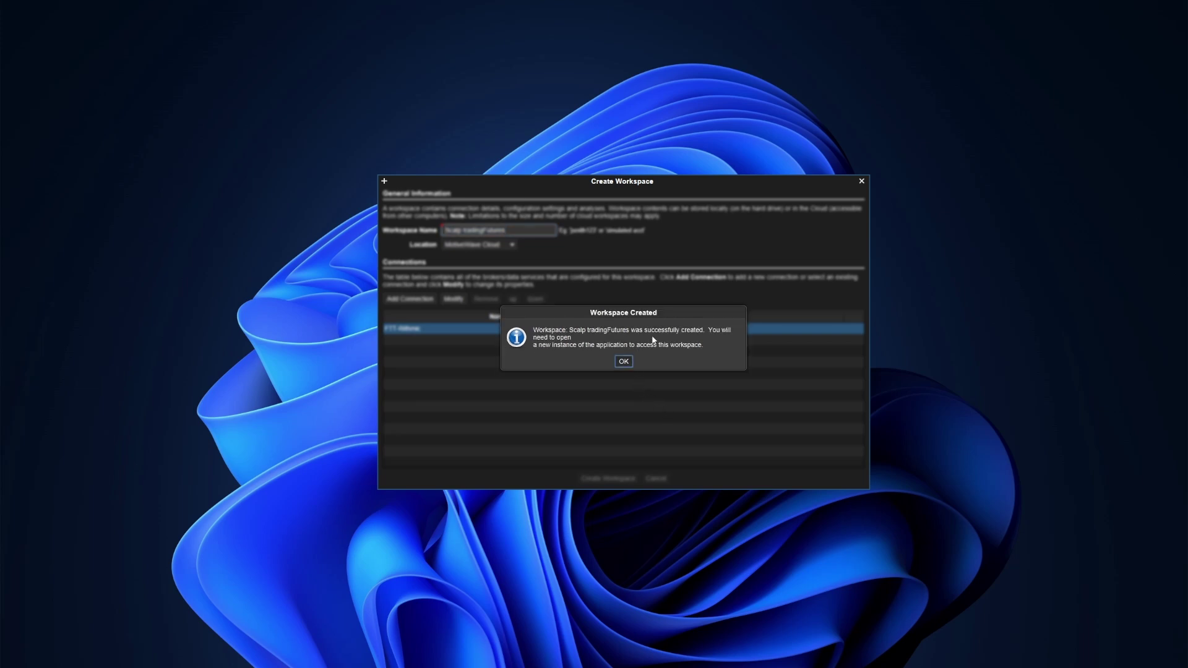
{"action": "left_click", "coordinate": [624, 362]}
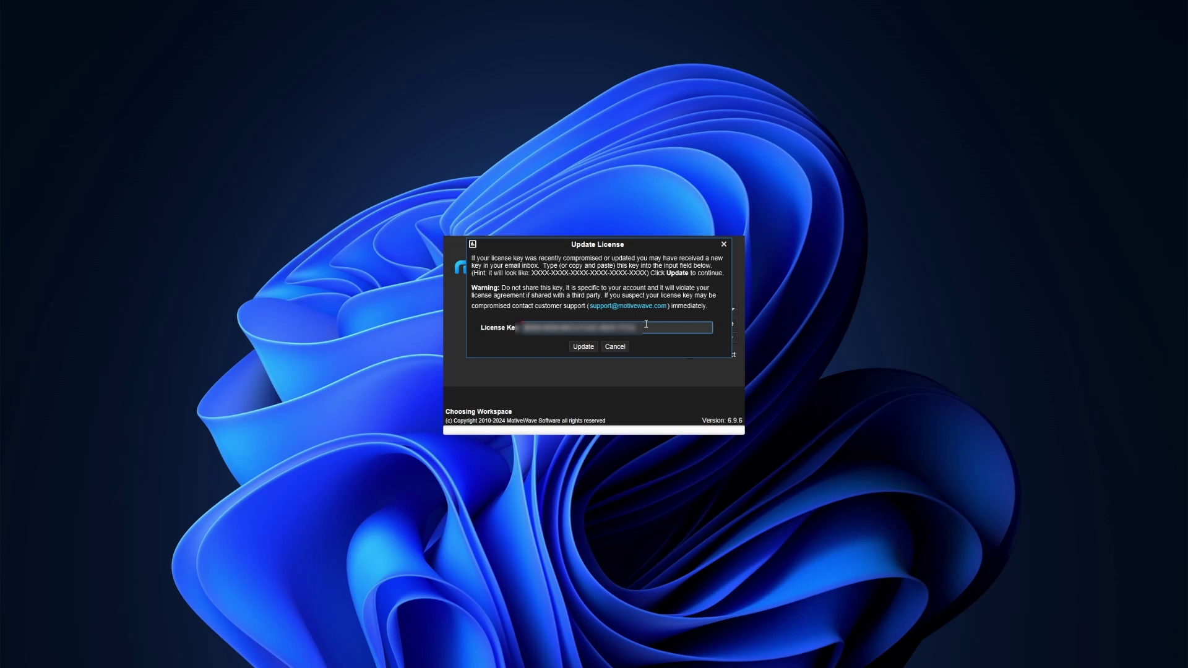
Step: Submit the new licence key to update the MotiveWave licence
{"action": "left_click", "coordinate": [583, 347]}
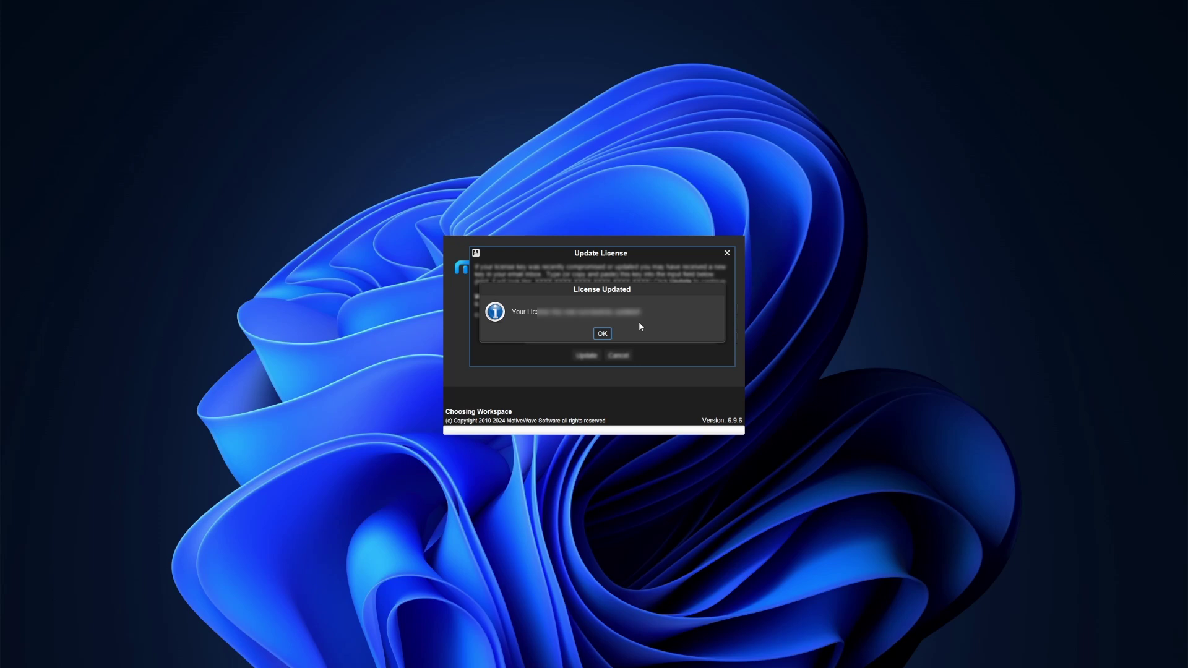
{"action": "left_click", "coordinate": [603, 334]}
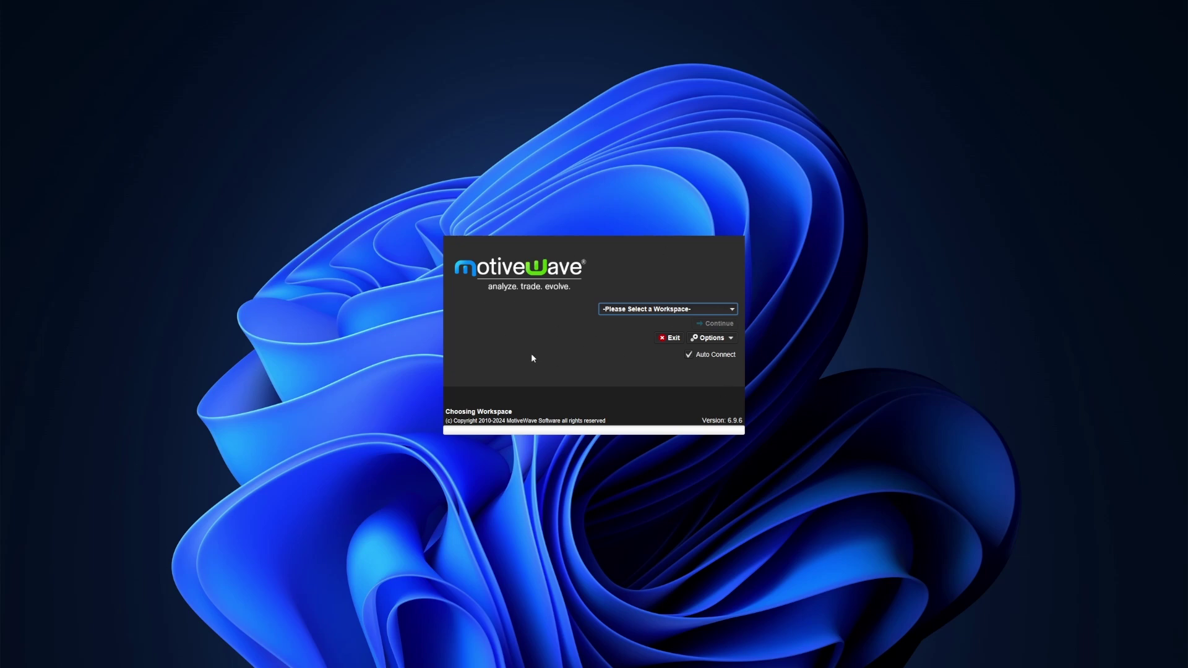
Step: Select the Scalp Trading Futures workspace and continue with opening it
{"action": "left_click", "coordinate": [650, 312]}
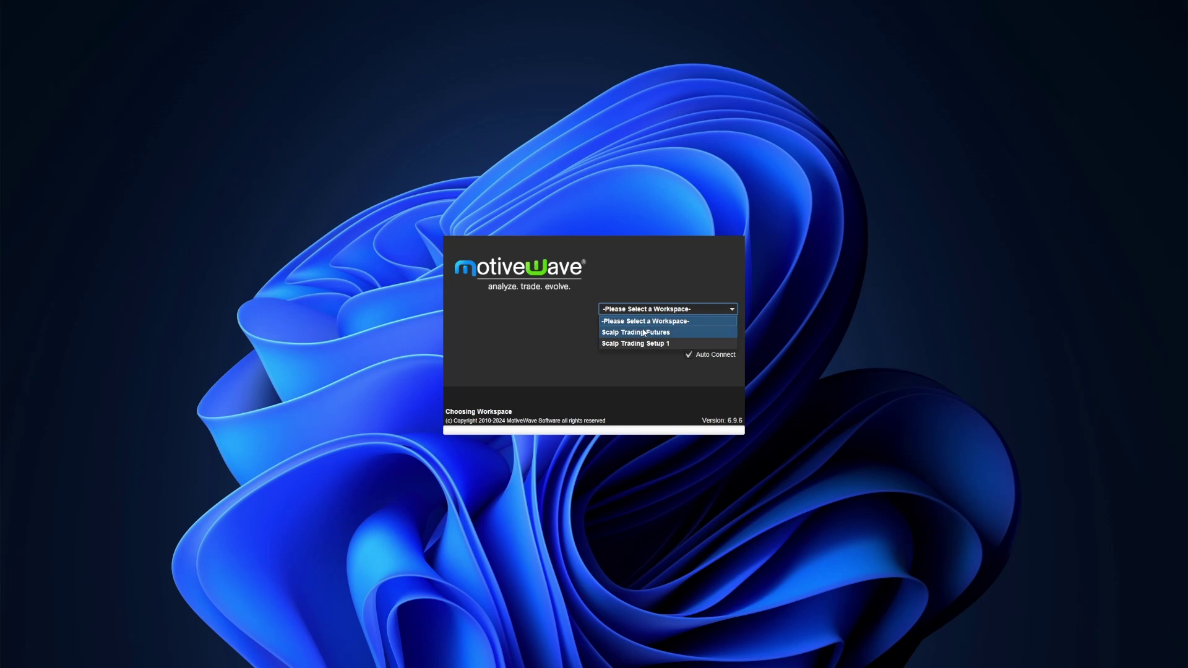
{"action": "left_click", "coordinate": [644, 333]}
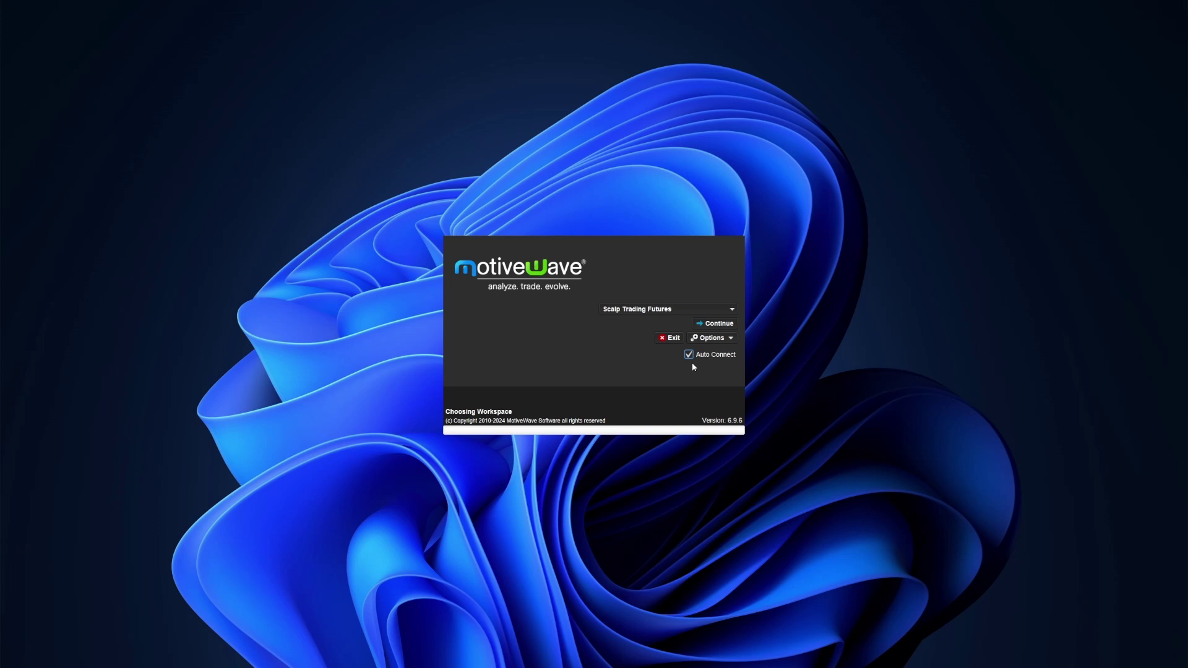
{"action": "left_click", "coordinate": [719, 324]}
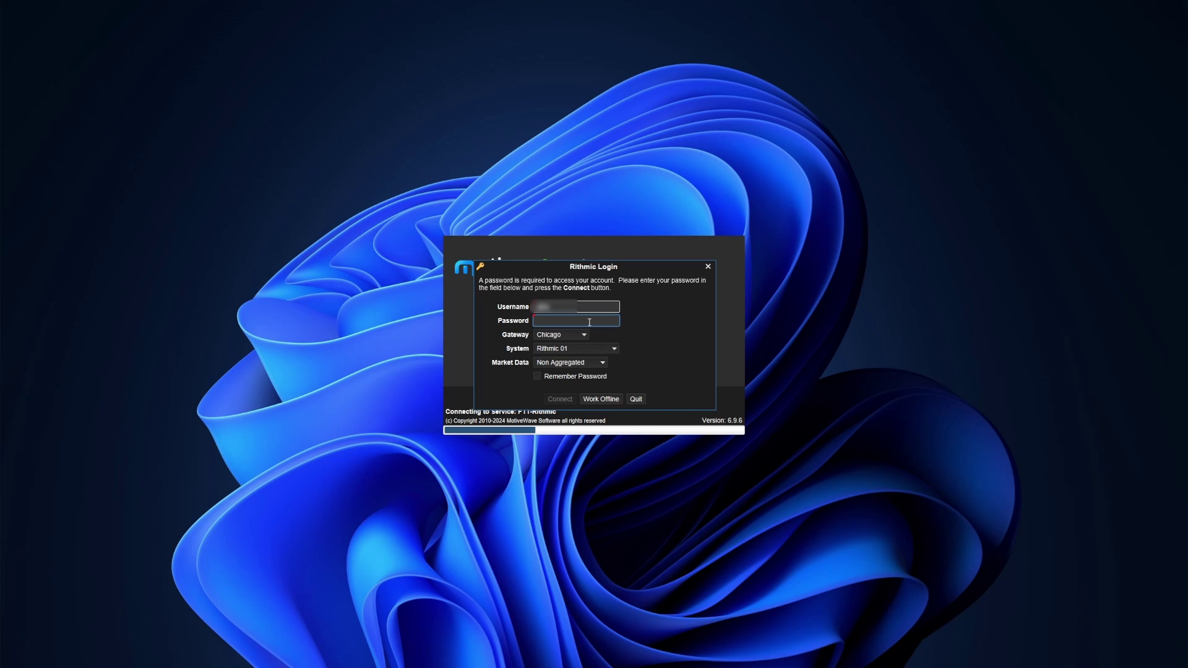
Step: Log in to Rithmic with the account password, choosing the Rithmic Paper Trading system and the option to remember the password
{"action": "key", "text": "ctrl+v"}
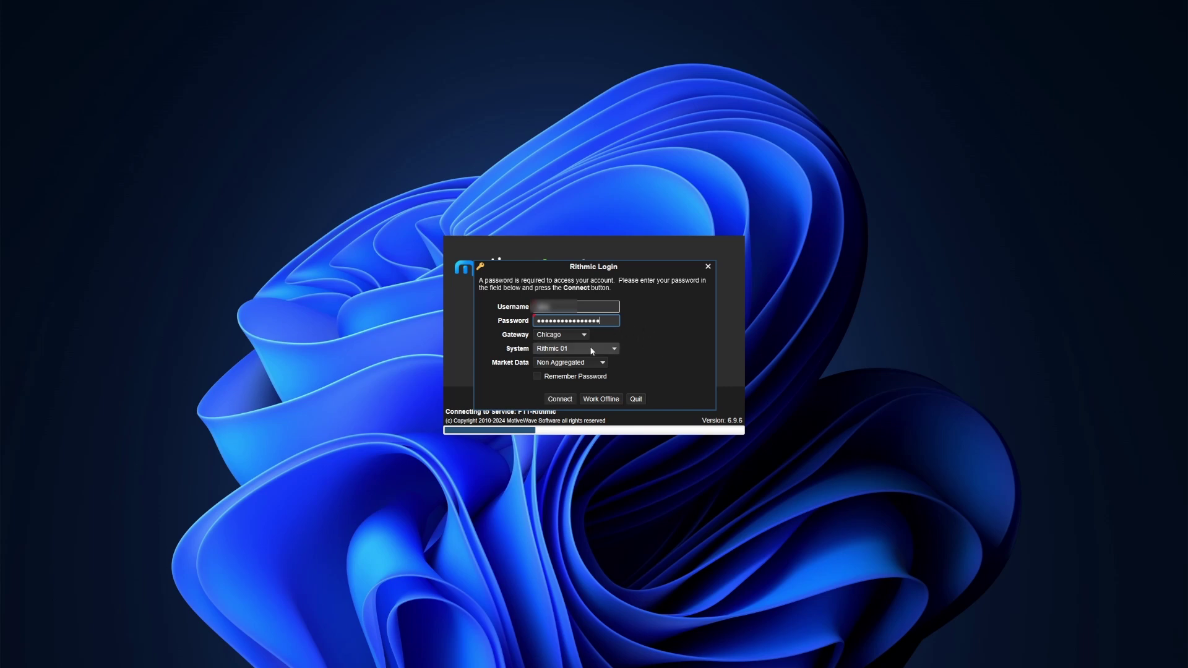
{"action": "left_click", "coordinate": [558, 350]}
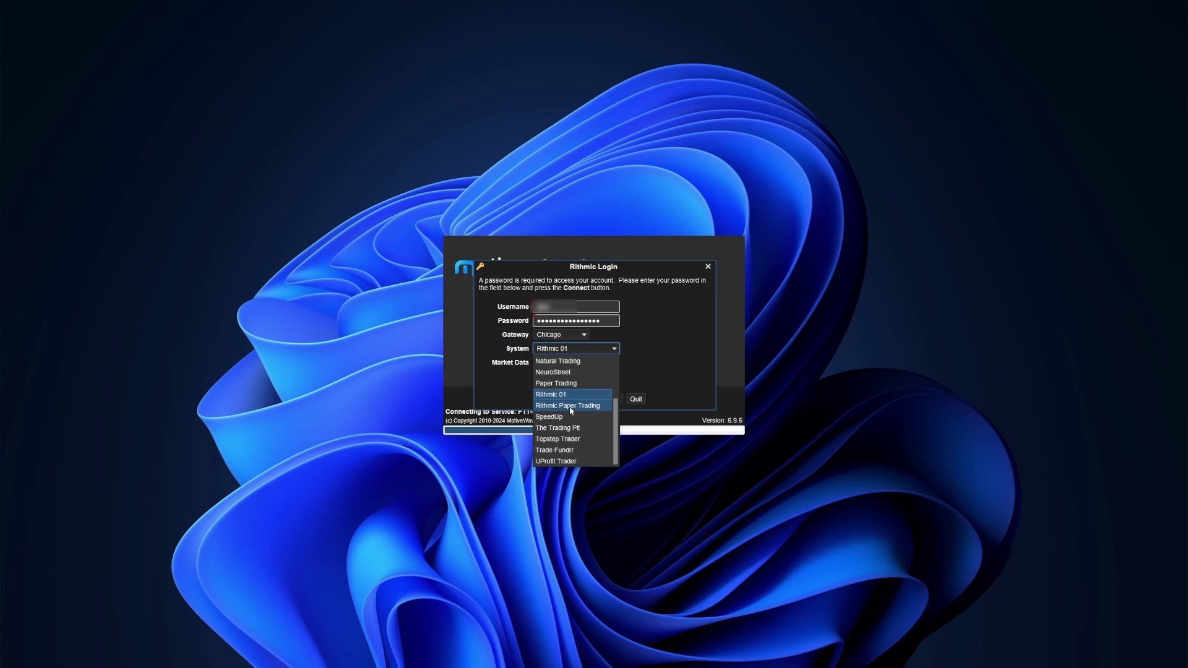
{"action": "left_click", "coordinate": [570, 406]}
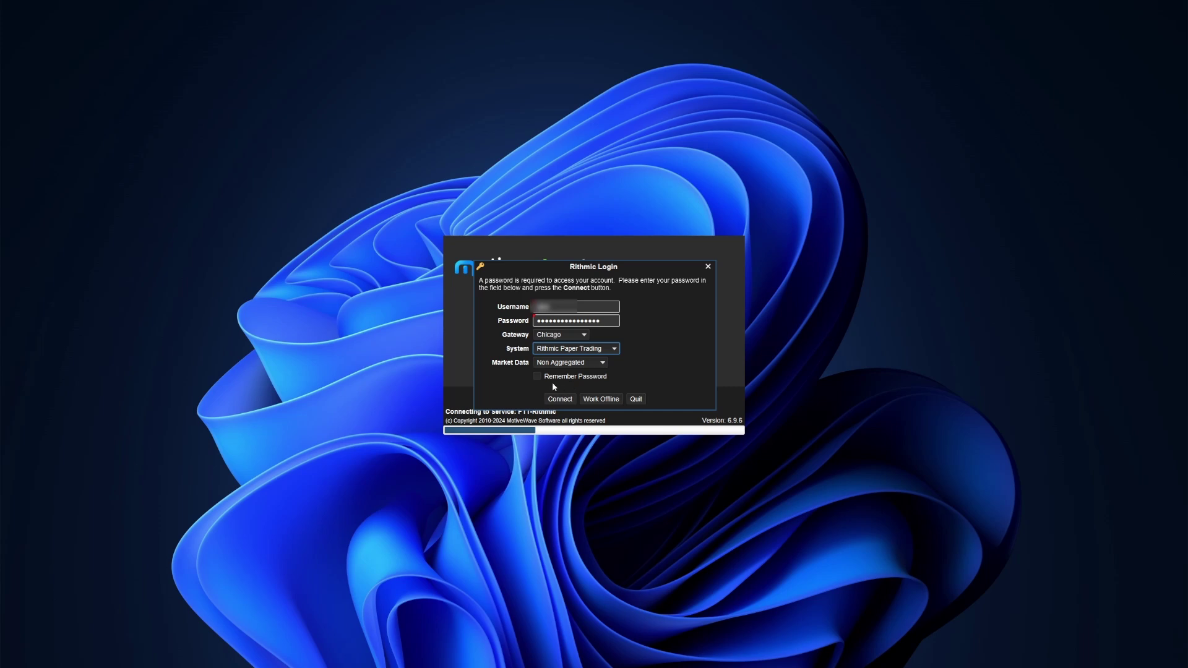
{"action": "left_click", "coordinate": [536, 376]}
{"action": "left_click", "coordinate": [567, 400]}
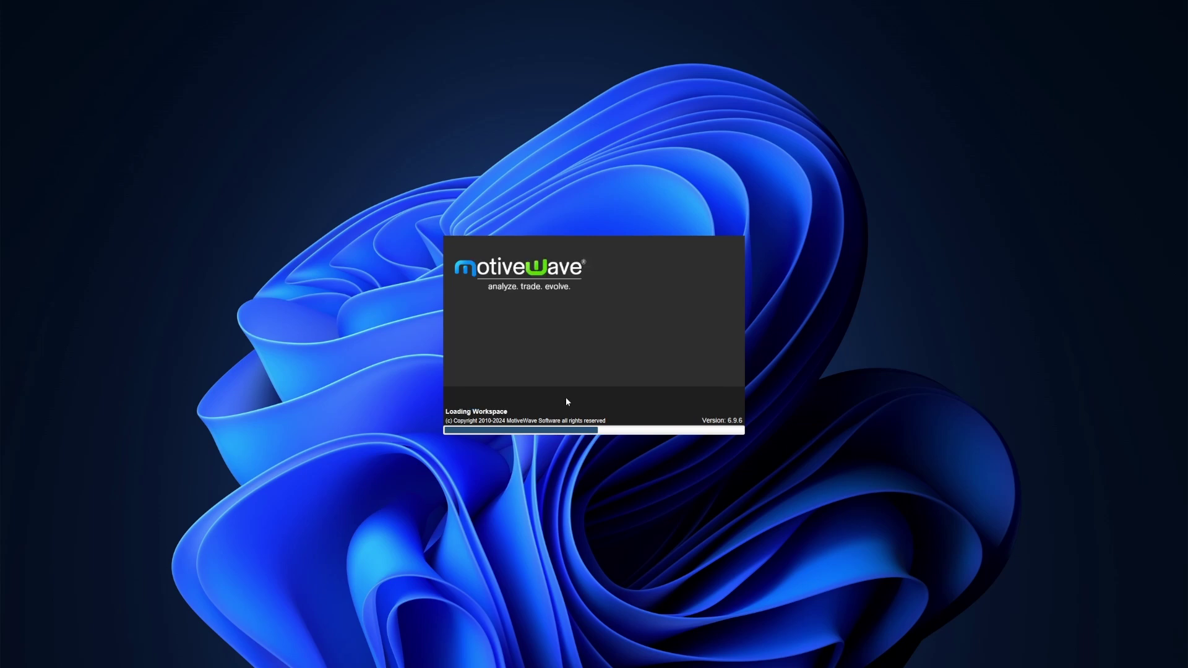
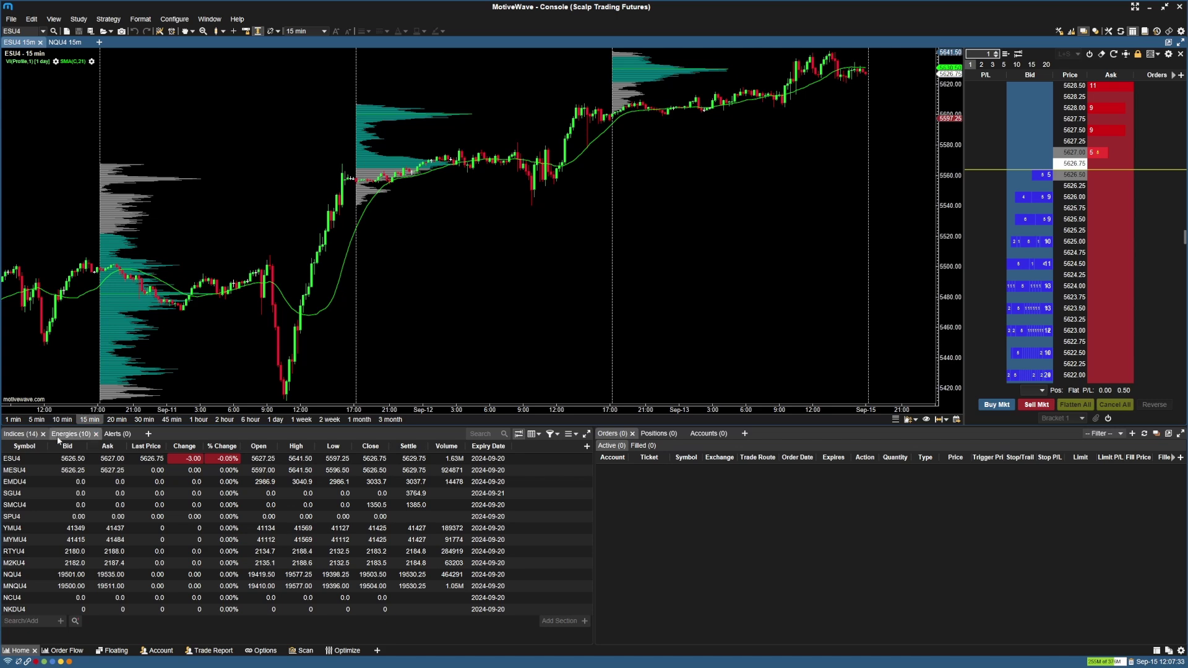
Step: Clear the charts, DOM and watch lists from the Home page, keeping only the Orders, Positions and Accounts tabs
{"action": "left_click", "coordinate": [71, 434]}
{"action": "left_click", "coordinate": [65, 42]}
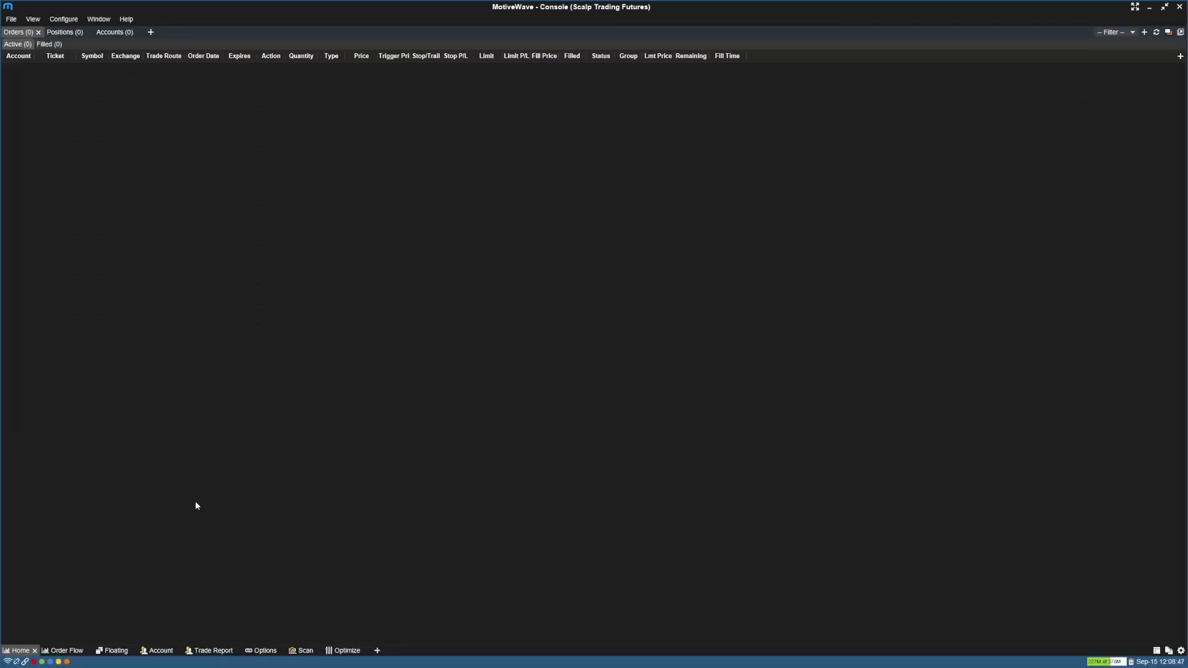
Step: Remove the Order Flow and Floating pages from the workspace
{"action": "left_click", "coordinate": [67, 652]}
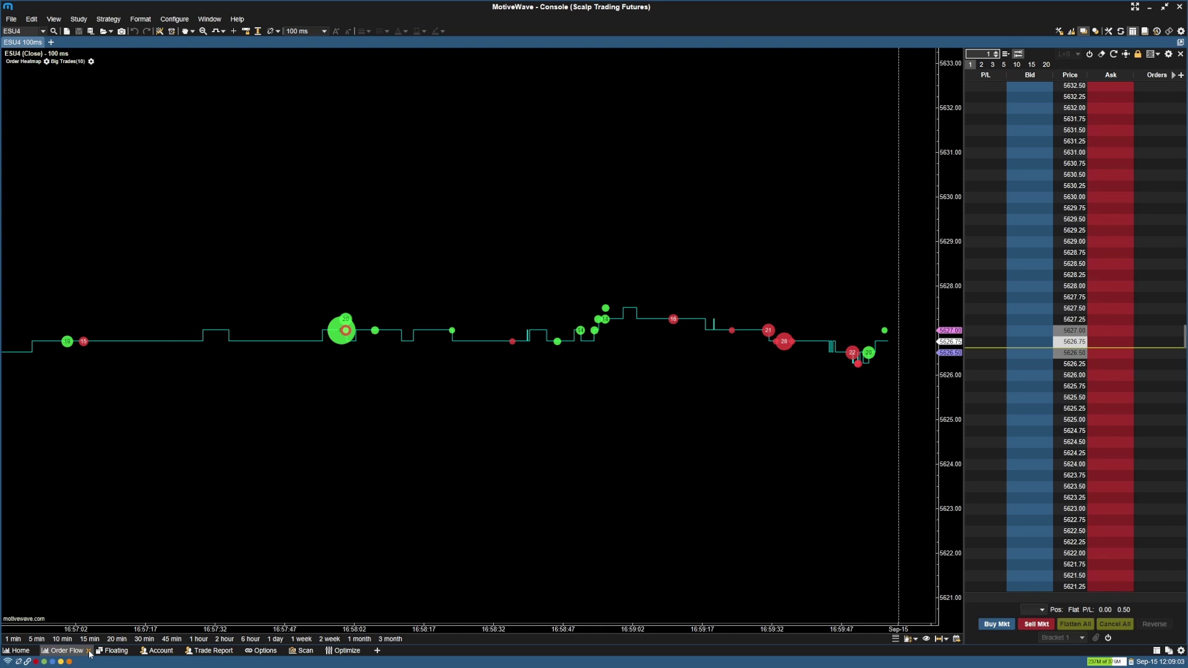
{"action": "left_click", "coordinate": [89, 653]}
{"action": "left_click", "coordinate": [584, 367]}
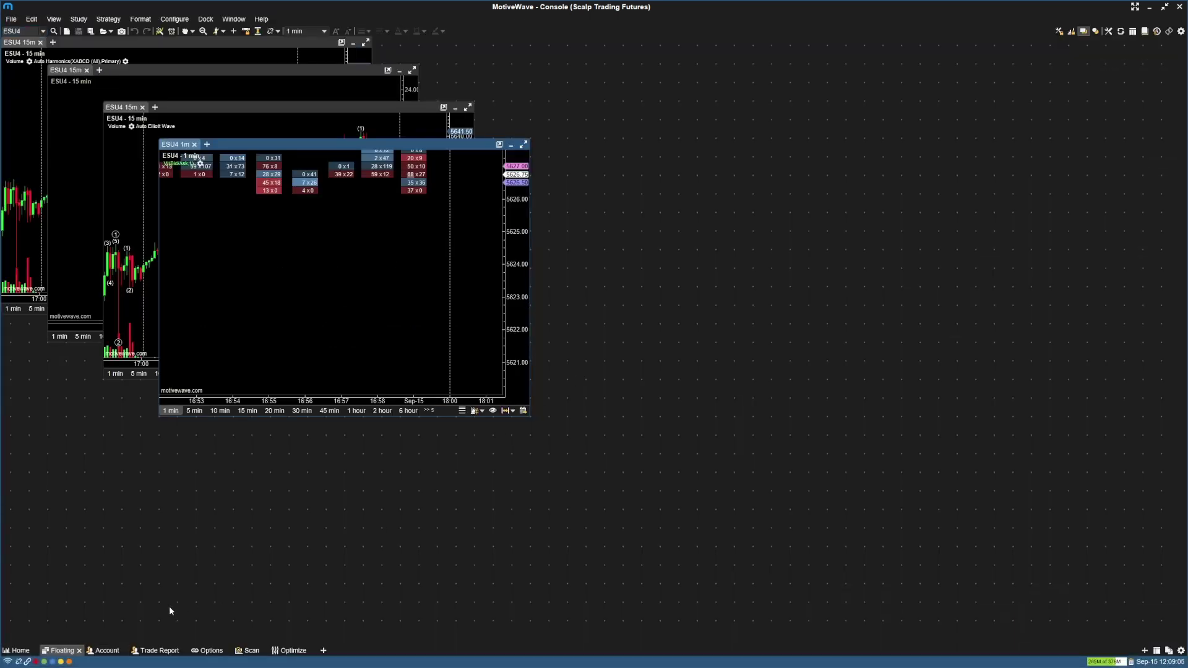
{"action": "left_click", "coordinate": [80, 652]}
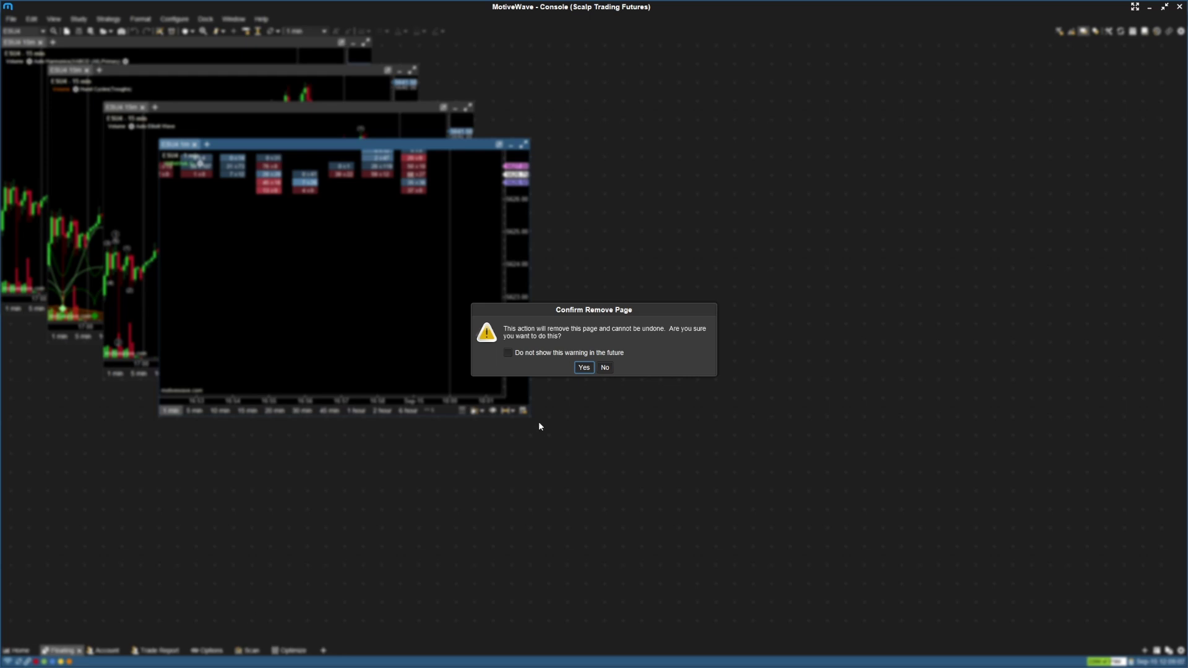
{"action": "left_click", "coordinate": [584, 367]}
Step: Remove the Options and Scan pages from the workspace
{"action": "left_click", "coordinate": [167, 651]}
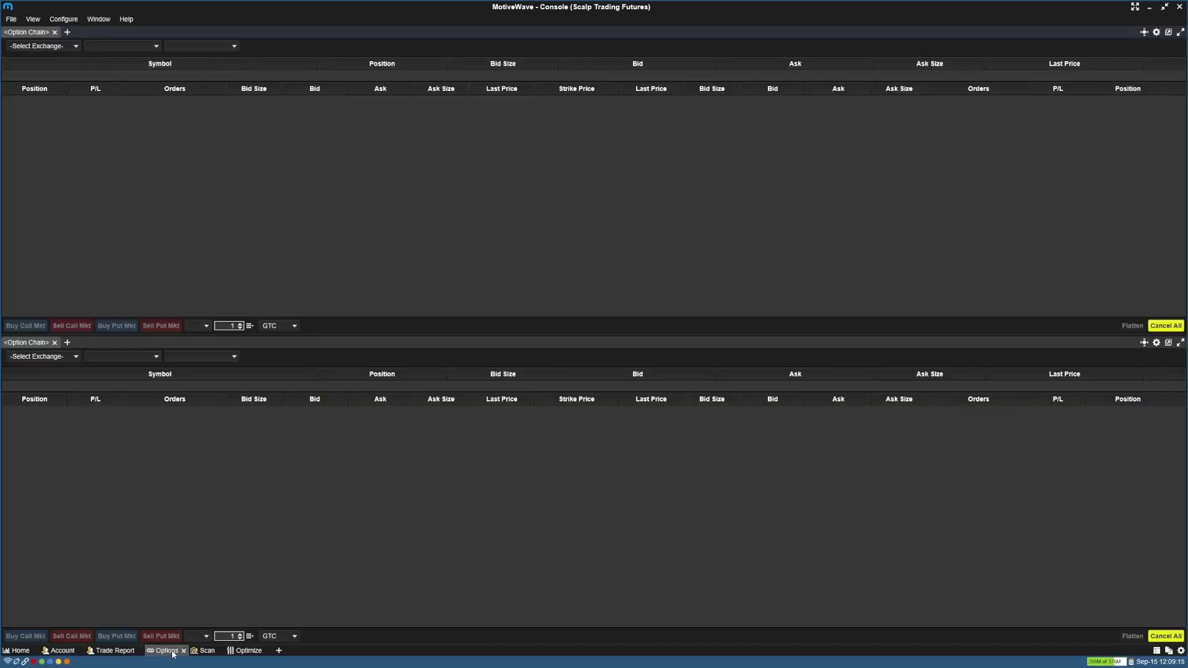
{"action": "left_click", "coordinate": [183, 651]}
{"action": "left_click", "coordinate": [589, 371]}
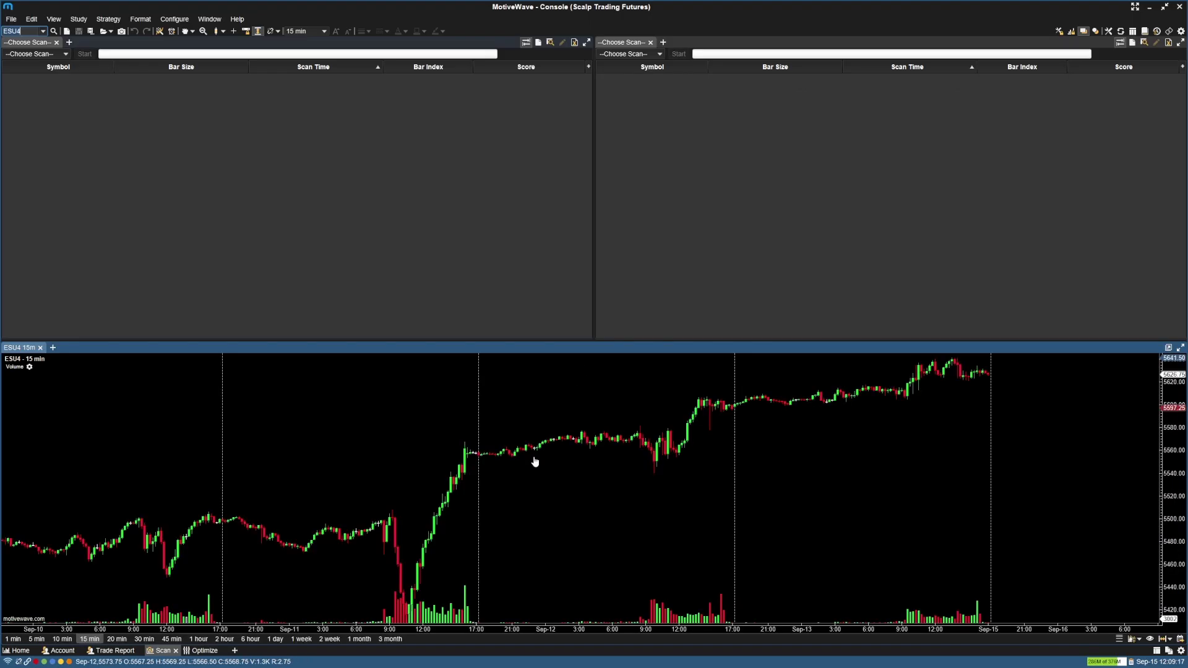
{"action": "left_click", "coordinate": [178, 652]}
{"action": "left_click", "coordinate": [584, 367]}
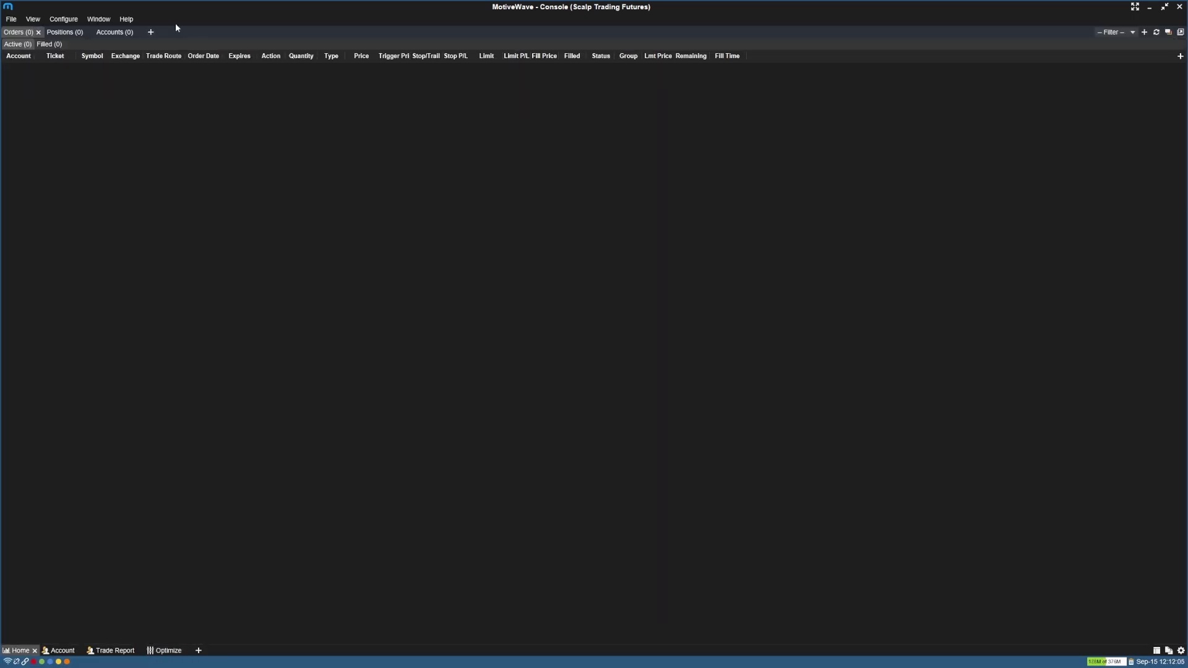
{"action": "left_click", "coordinate": [153, 34]}
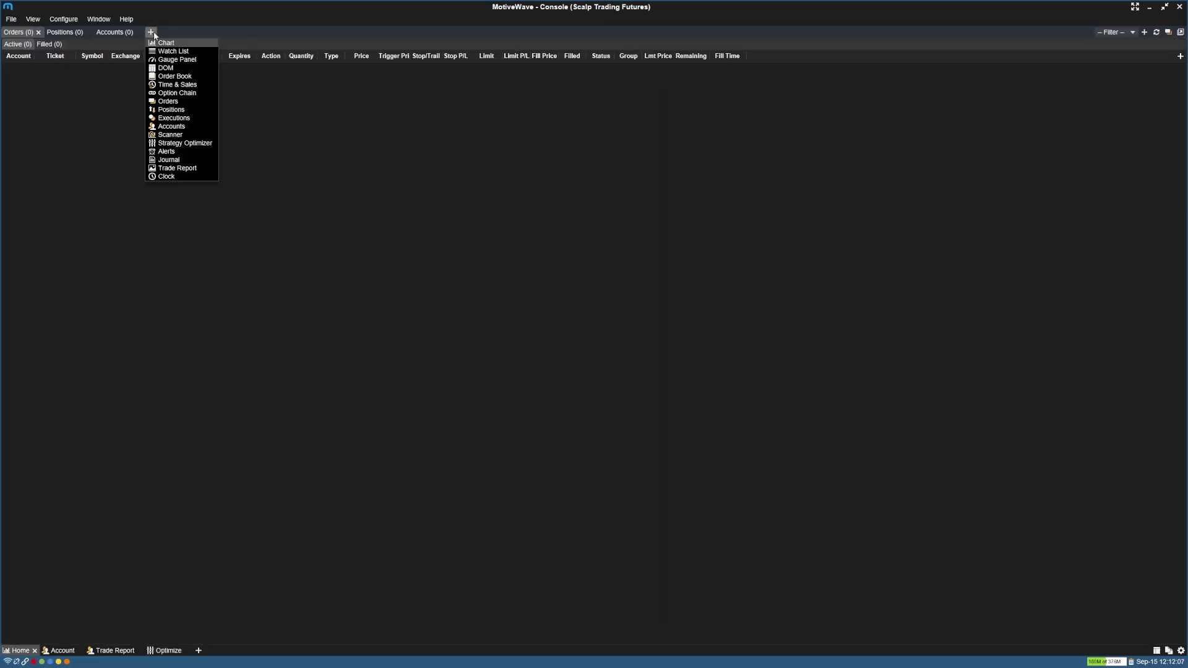
{"action": "left_click", "coordinate": [182, 44]}
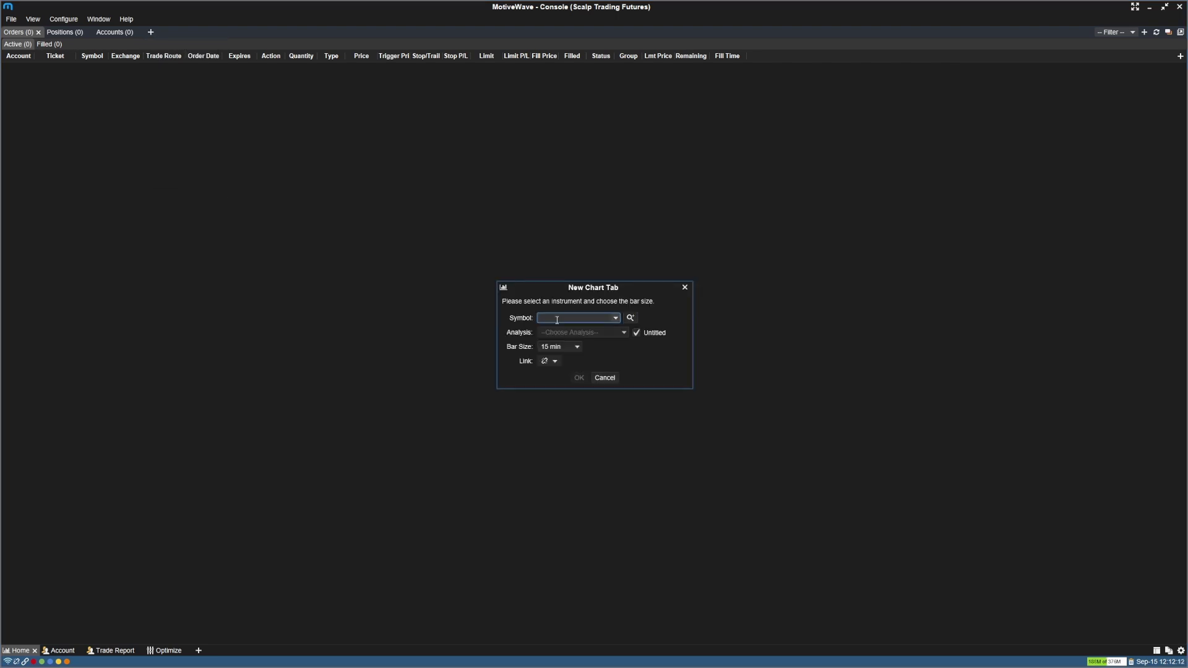
{"action": "type", "text": "@NQ"}
{"action": "left_click", "coordinate": [637, 332]}
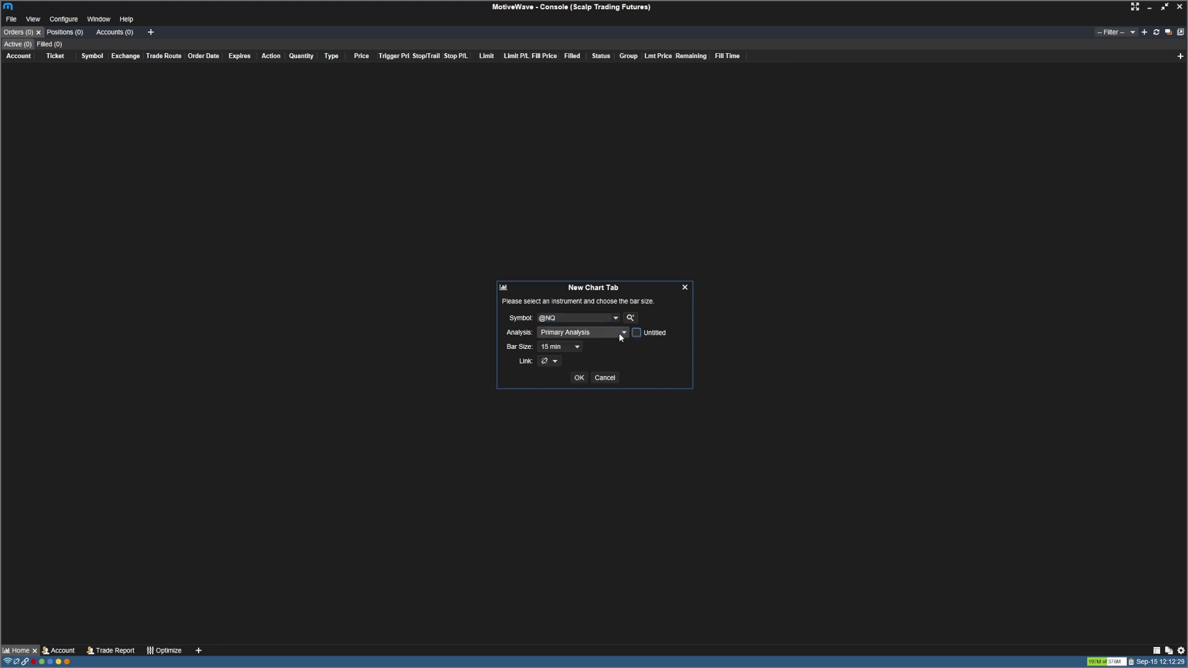
{"action": "left_click", "coordinate": [619, 332]}
{"action": "left_click", "coordinate": [619, 331]}
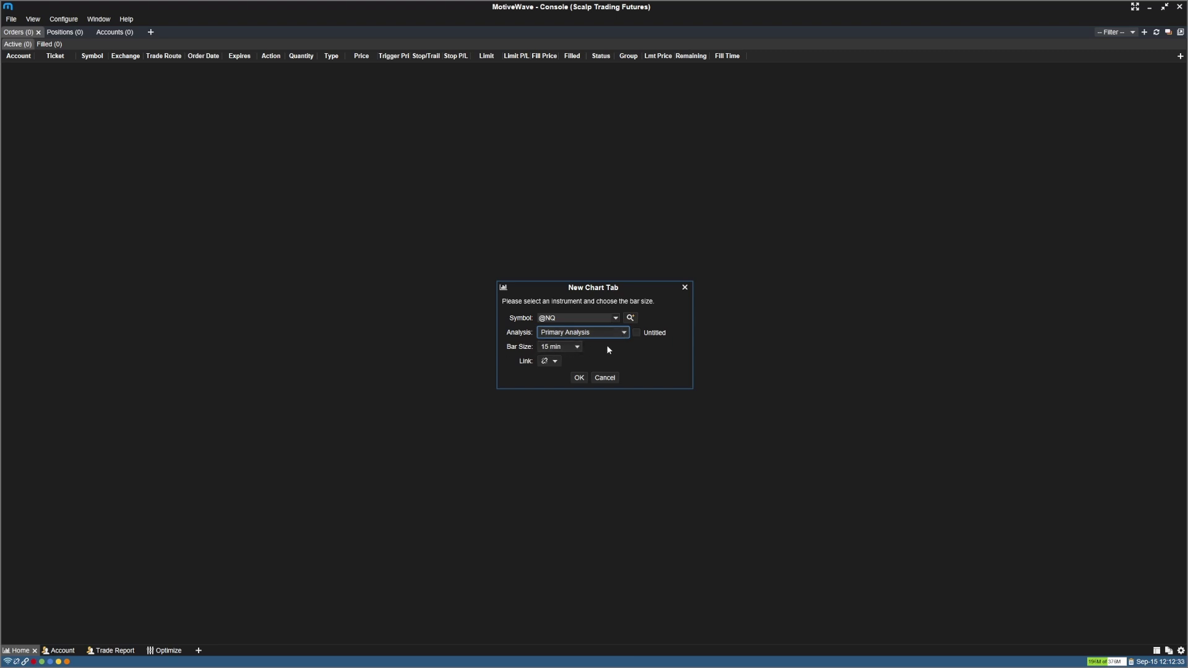
{"action": "left_click", "coordinate": [573, 348]}
{"action": "left_click", "coordinate": [554, 405]}
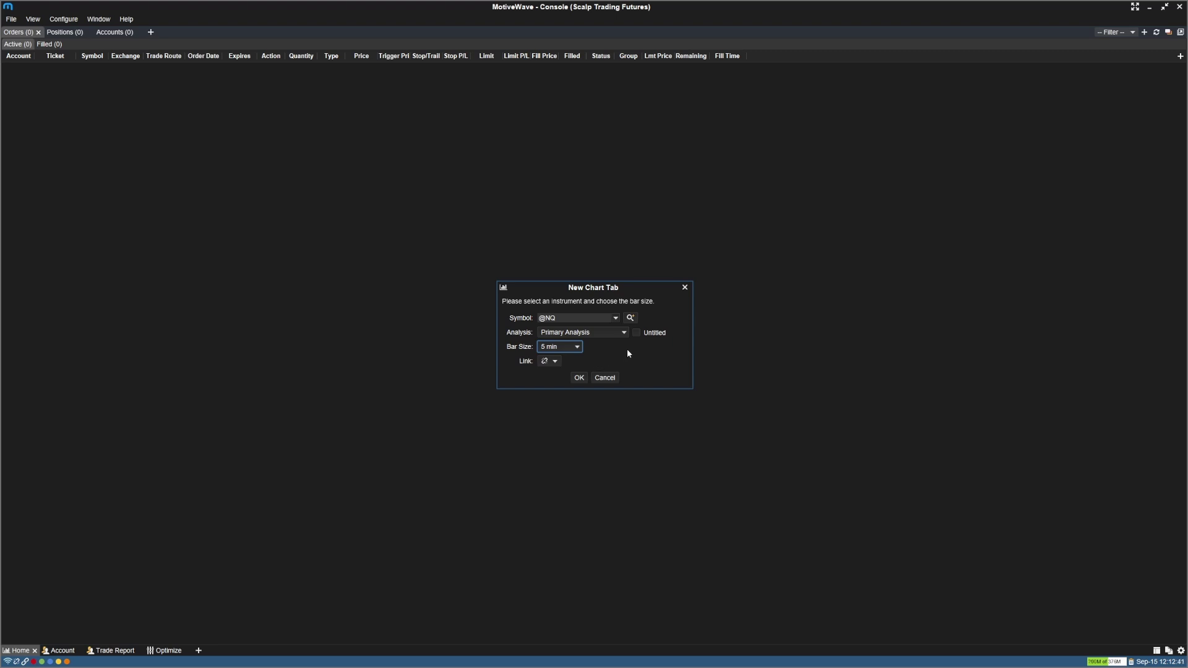
{"action": "left_click", "coordinate": [548, 361]}
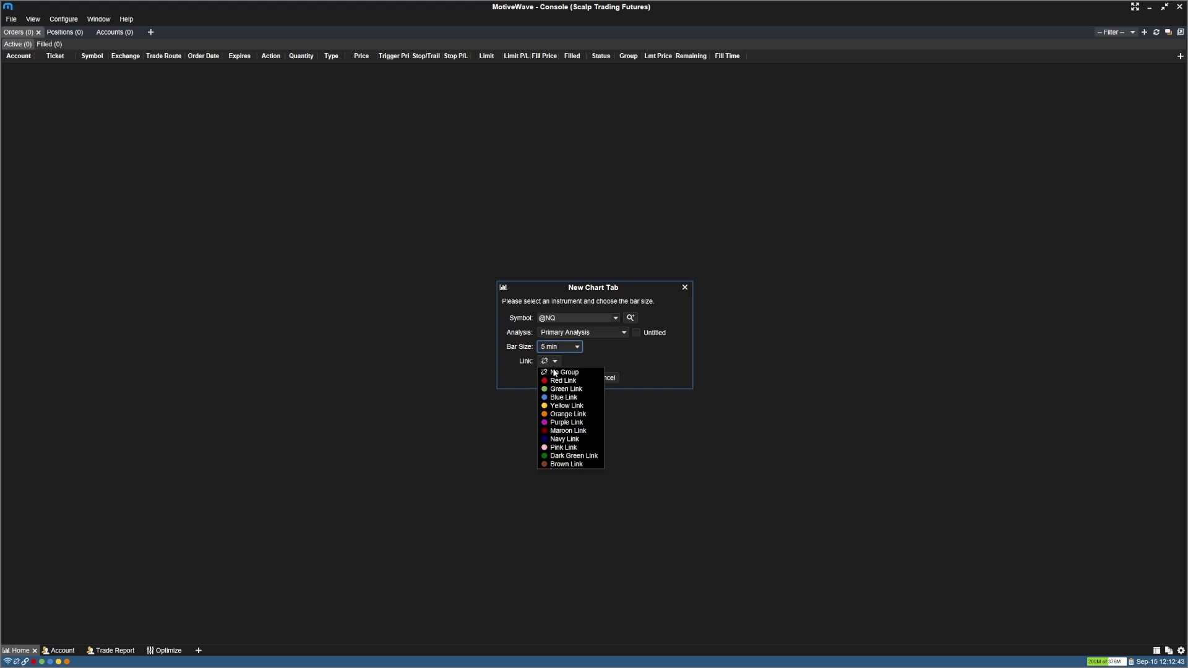
{"action": "left_click", "coordinate": [554, 379]}
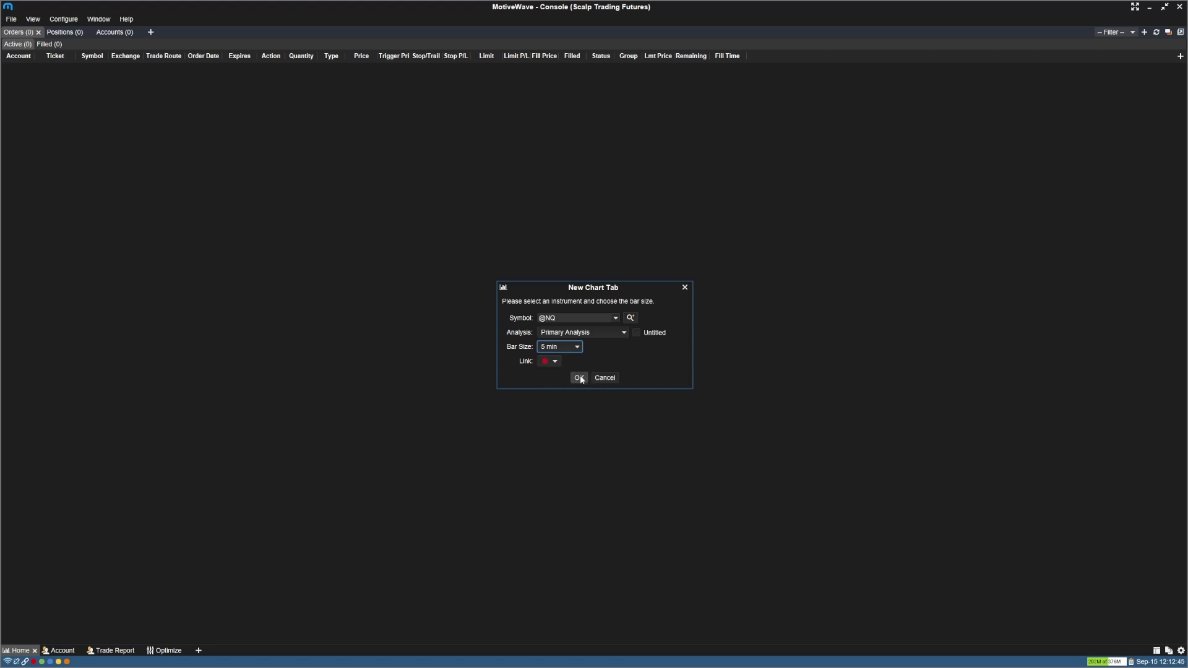
{"action": "left_click", "coordinate": [579, 378]}
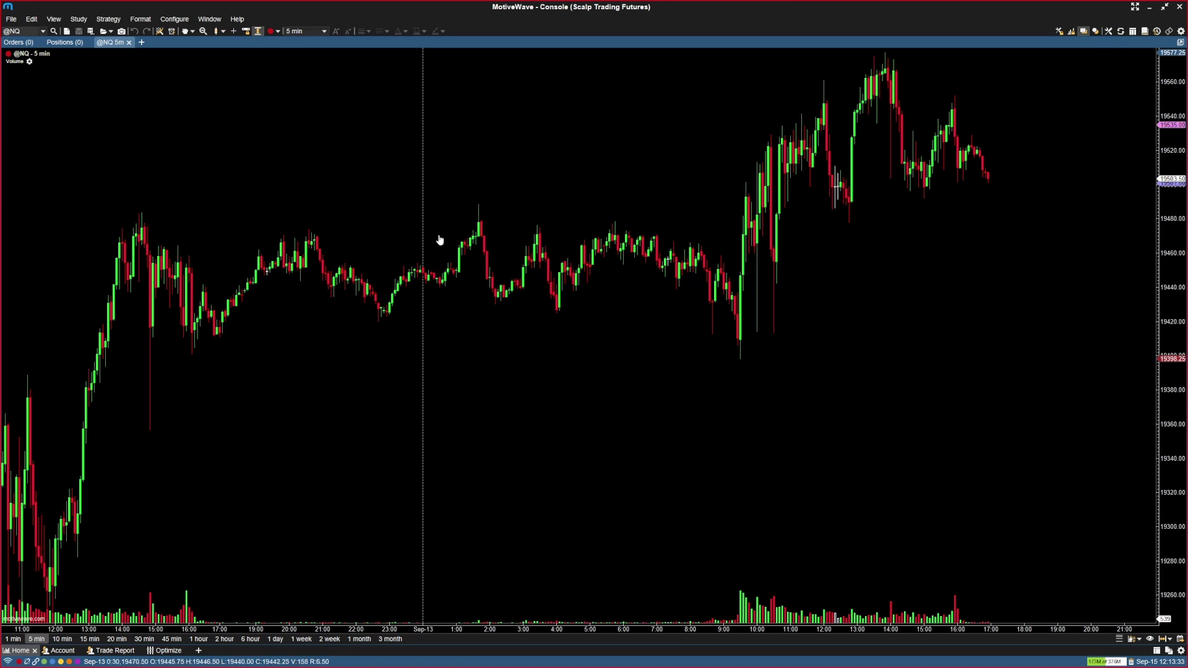
{"action": "left_click", "coordinate": [89, 42]}
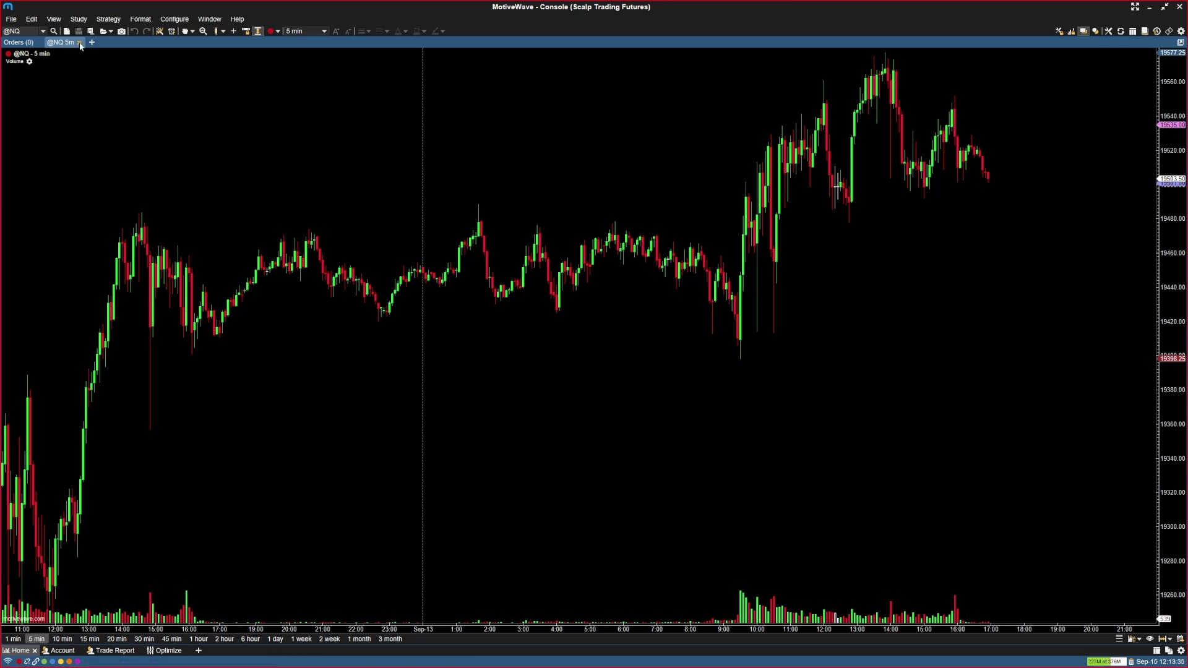
{"action": "left_click", "coordinate": [38, 43]}
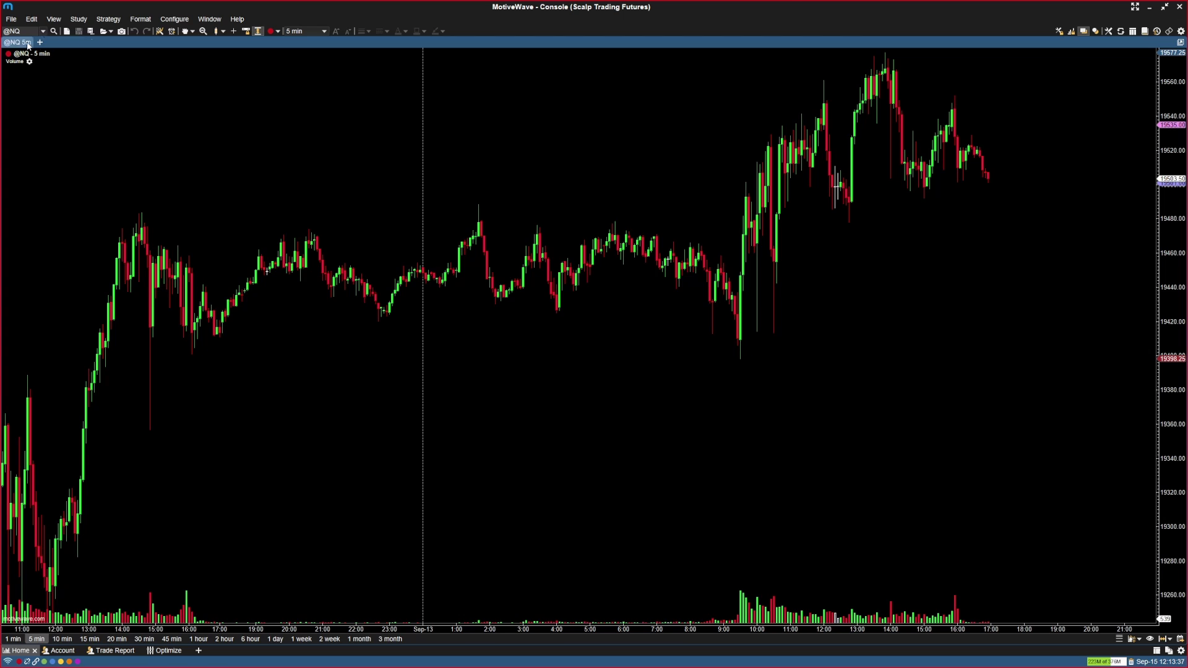
{"action": "left_click", "coordinate": [73, 650]}
{"action": "left_click", "coordinate": [19, 650]}
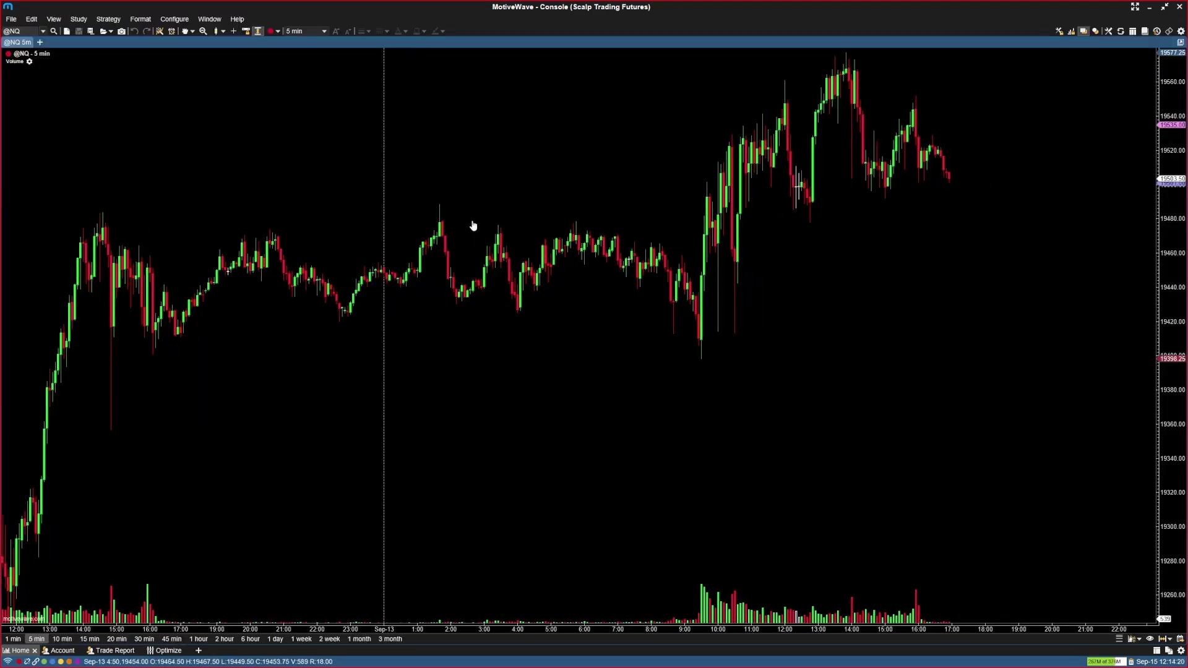
{"action": "left_click", "coordinate": [30, 62]}
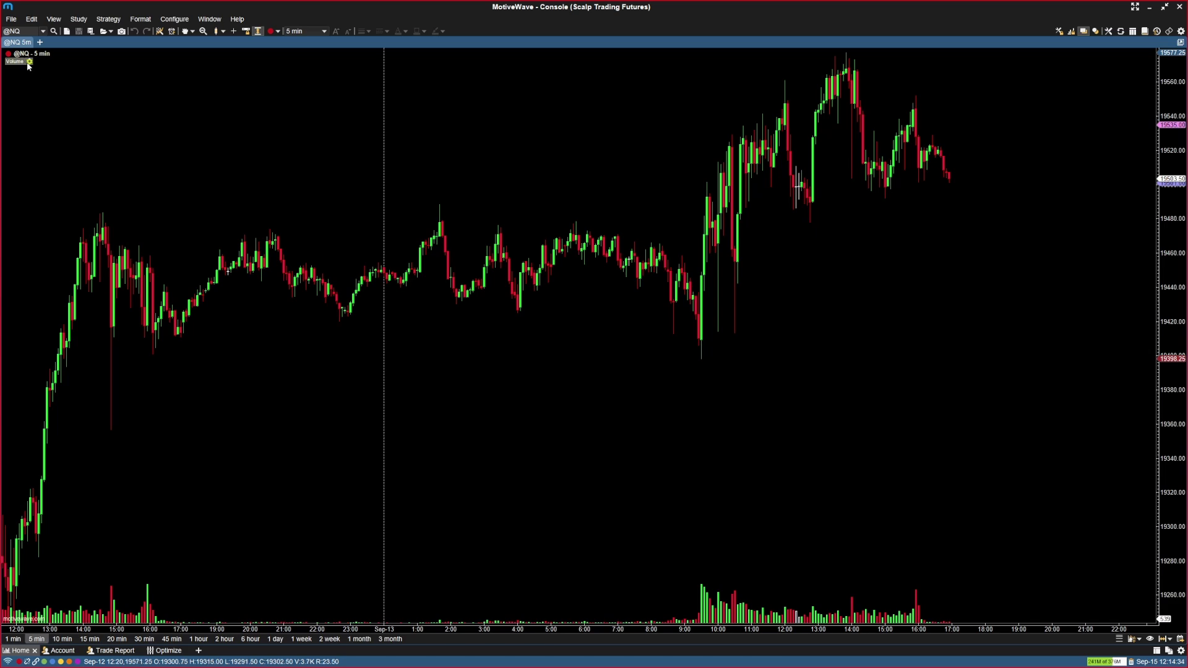
{"action": "mouse_move", "coordinate": [28, 66]}
{"action": "left_click", "coordinate": [145, 125]}
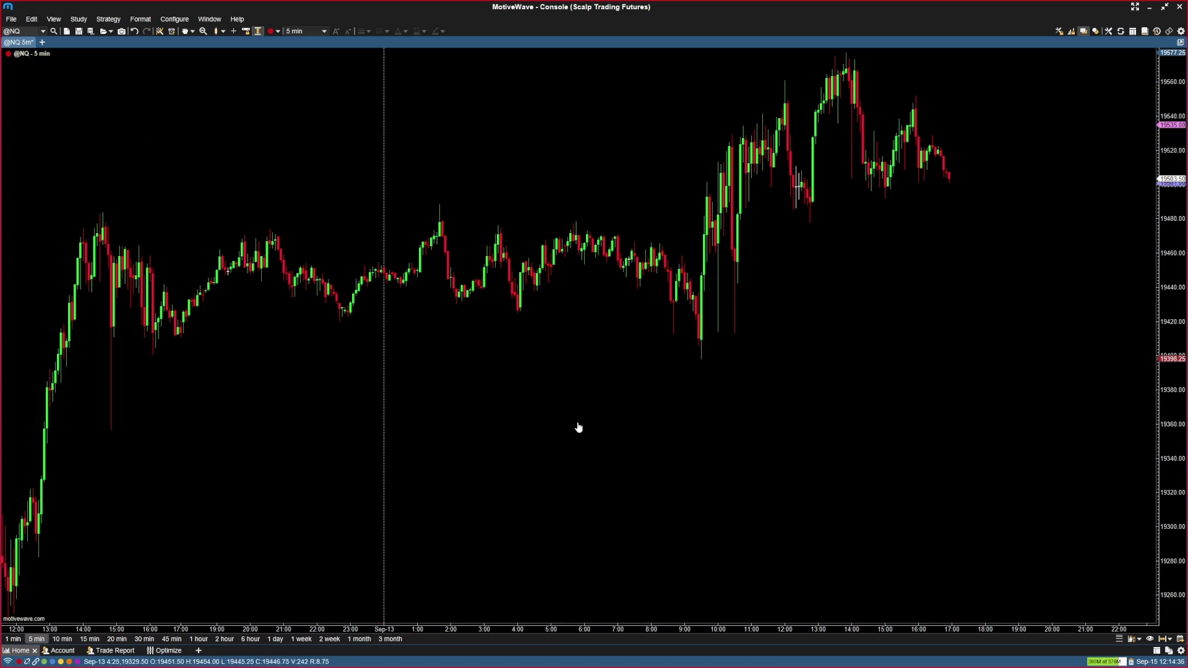
{"action": "left_click_drag", "start_coordinate": [737, 409], "coordinate": [618, 425]}
{"action": "left_click_drag", "start_coordinate": [758, 383], "coordinate": [602, 364]}
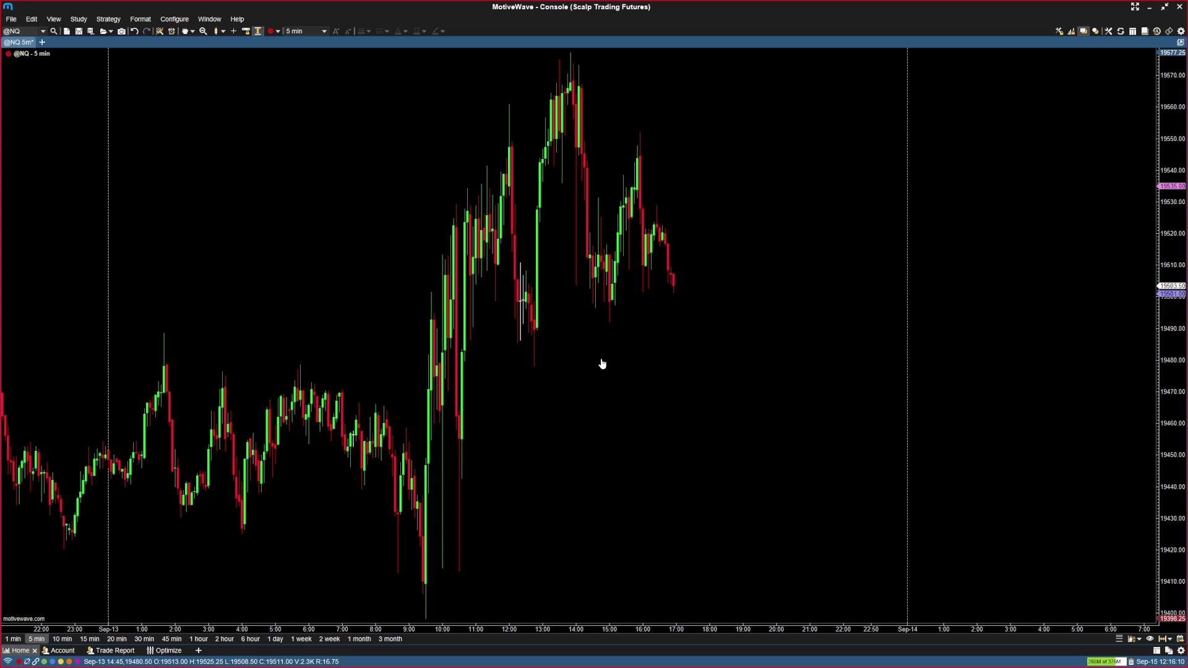
{"action": "left_click_drag", "start_coordinate": [592, 355], "coordinate": [637, 471]}
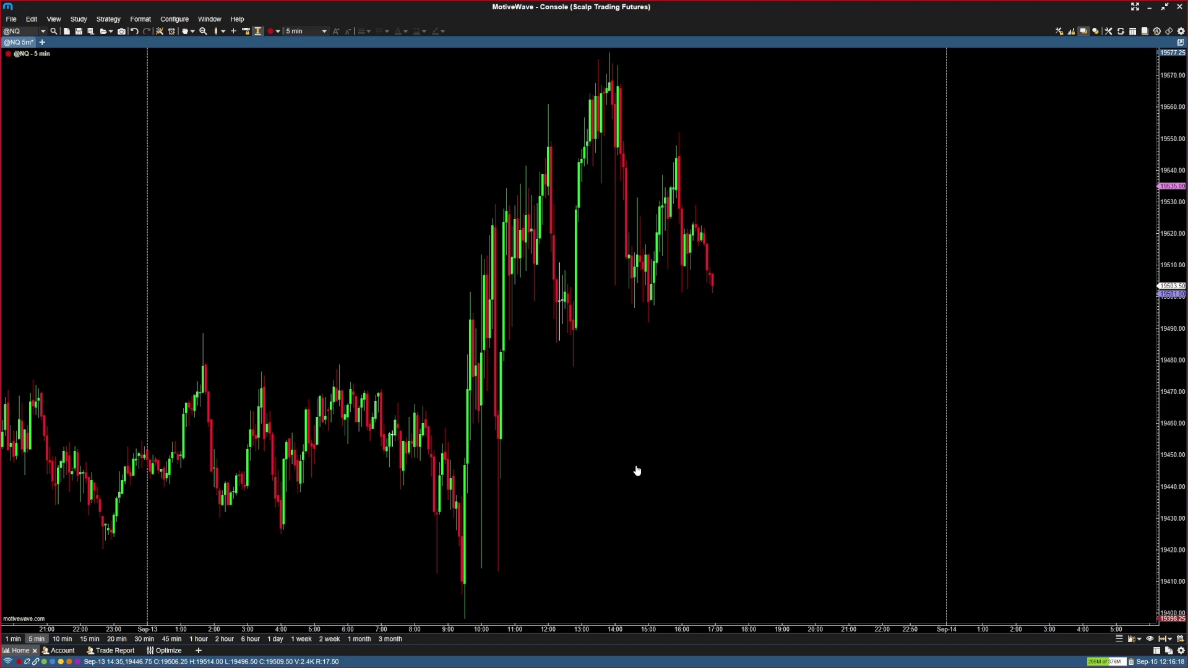
{"action": "left_click_drag", "start_coordinate": [666, 350], "coordinate": [575, 458]}
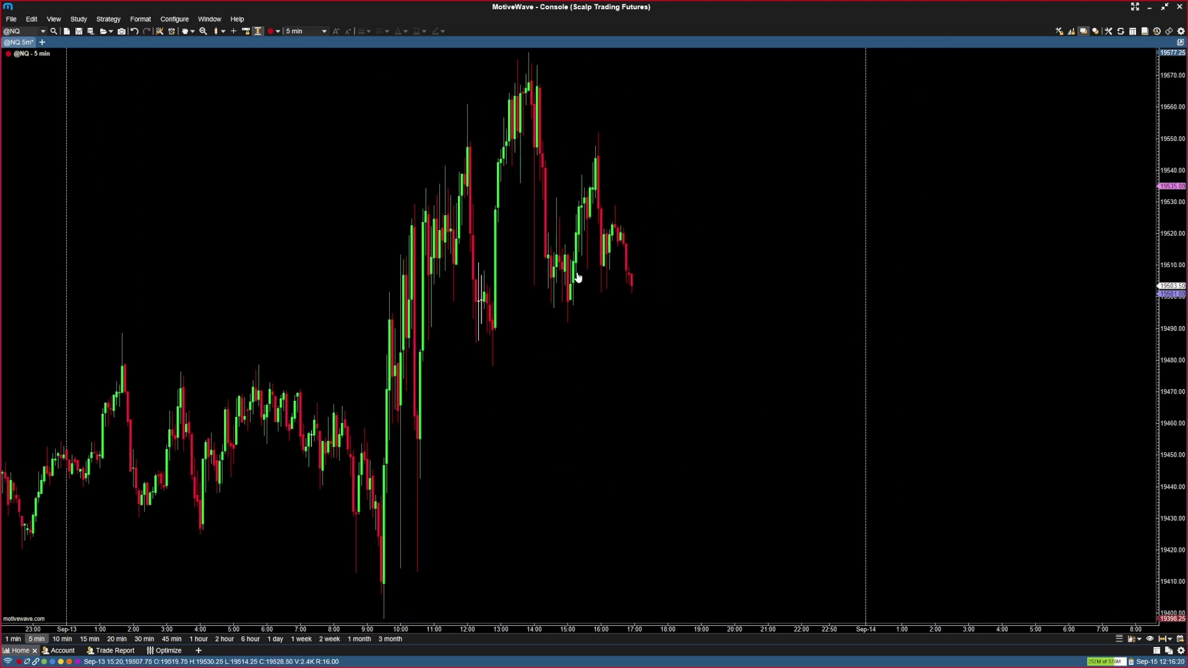
{"action": "left_click_drag", "start_coordinate": [578, 277], "coordinate": [629, 417]}
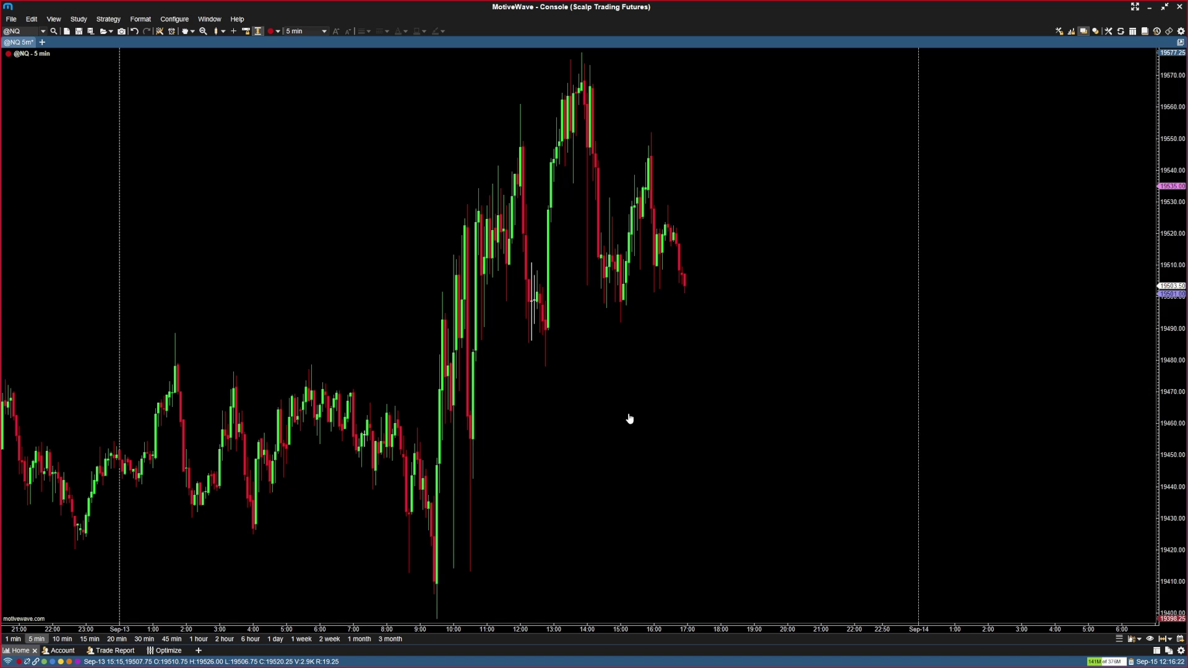
{"action": "scroll", "coordinate": [623, 415], "scroll_direction": "up", "scroll_amount": 8}
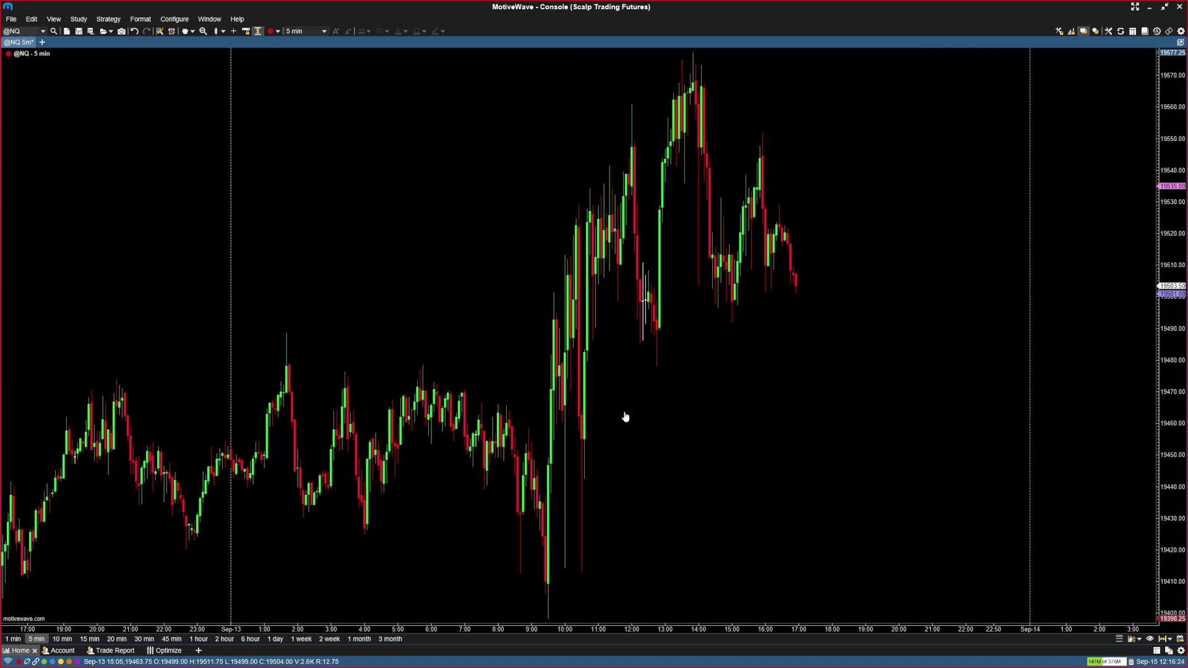
{"action": "scroll", "coordinate": [625, 416], "scroll_direction": "up", "scroll_amount": 10}
{"action": "scroll", "coordinate": [625, 416], "scroll_direction": "down", "scroll_amount": 8}
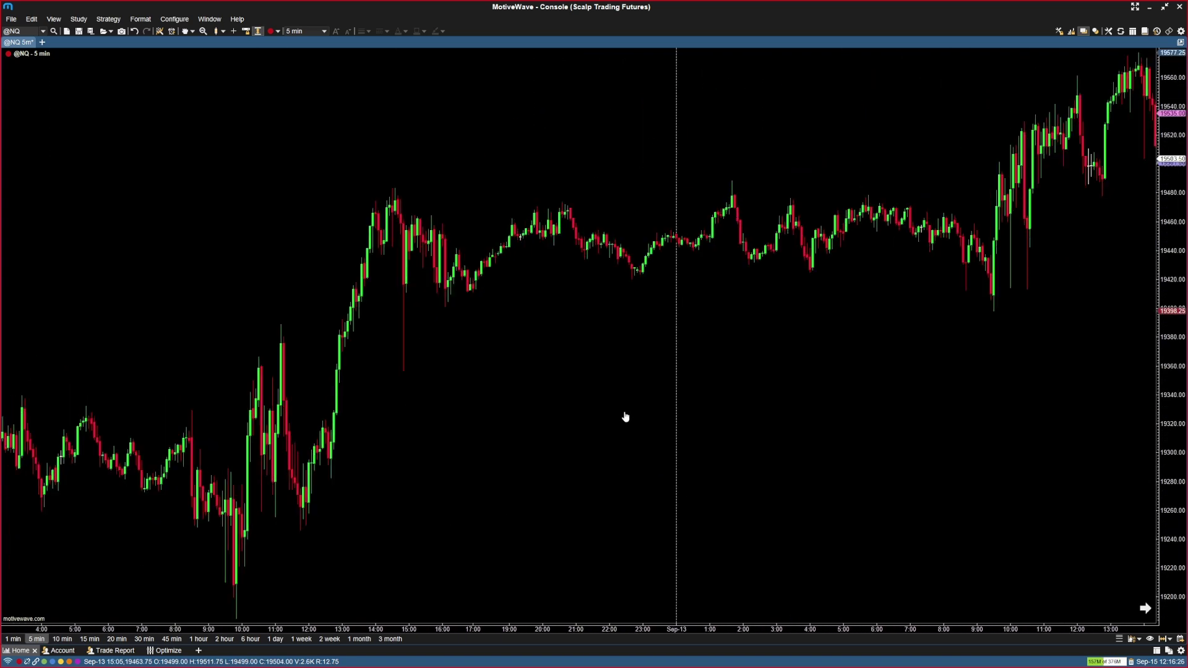
{"action": "scroll", "coordinate": [625, 416], "scroll_direction": "down", "scroll_amount": 18}
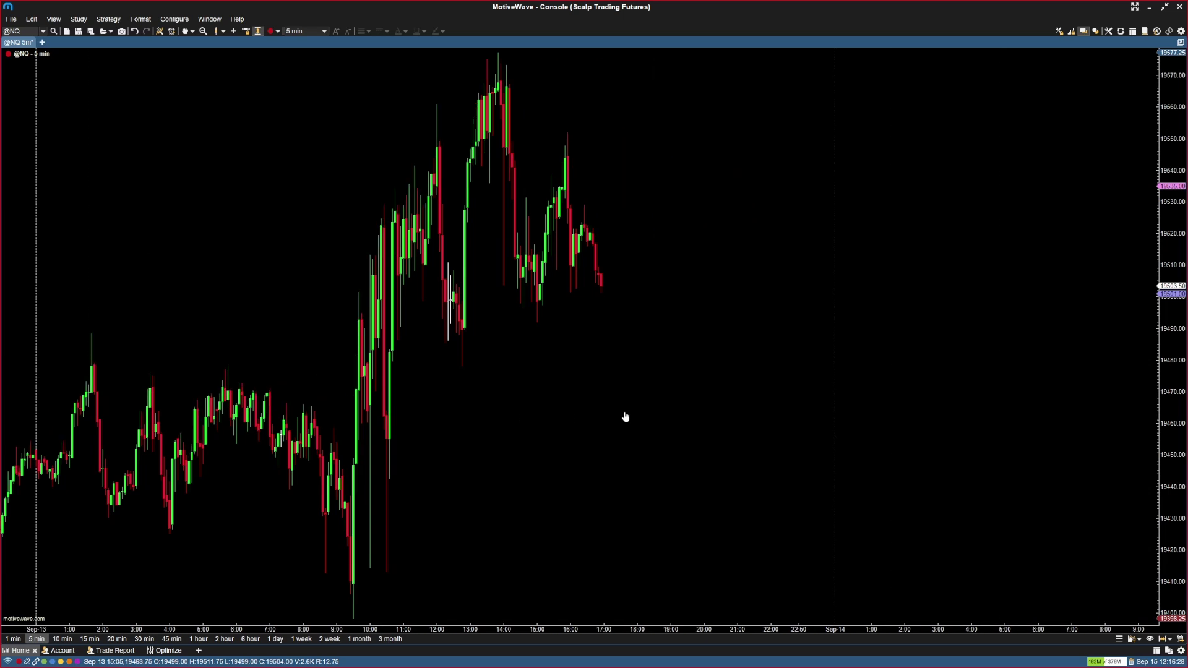
{"action": "scroll", "coordinate": [625, 417], "scroll_direction": "up", "scroll_amount": 6}
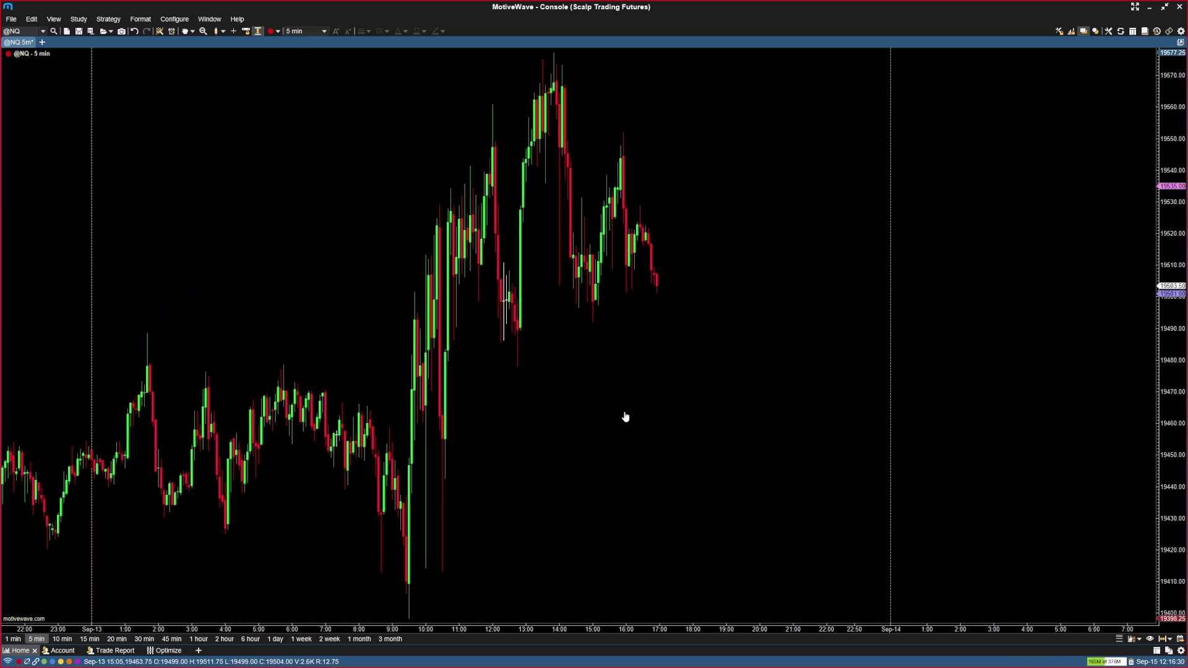
Step: In the mouse preferences, set the Wheel Action to Bar Width with Invert enabled
{"action": "left_click", "coordinate": [1181, 31]}
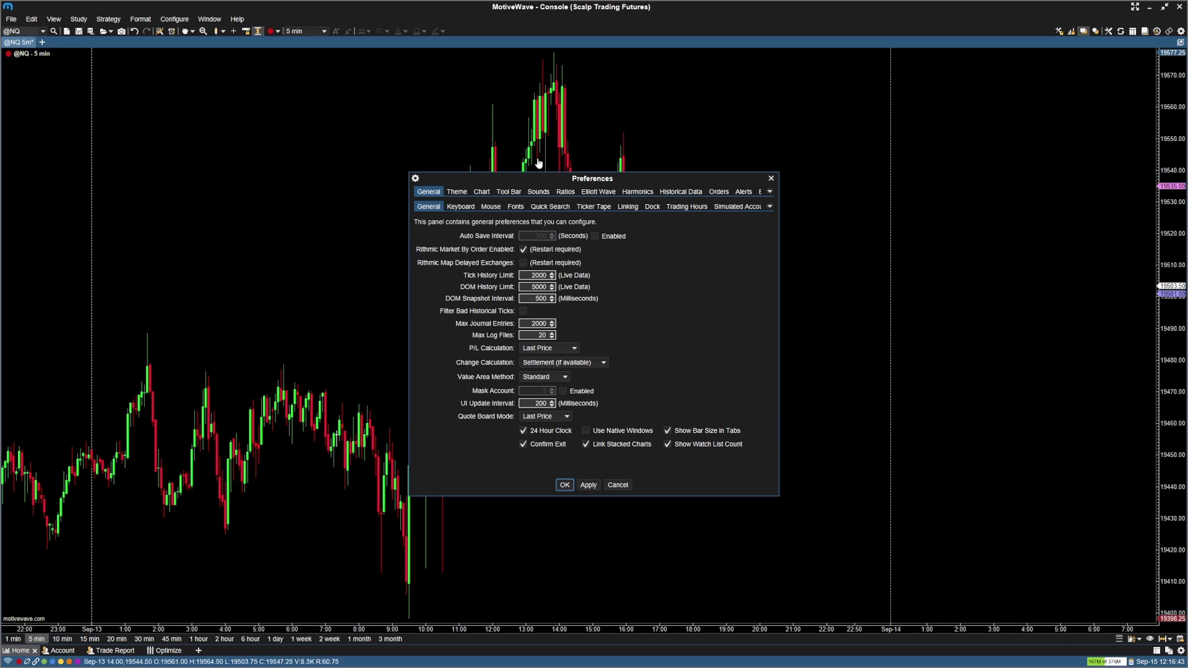
{"action": "left_click", "coordinate": [495, 208]}
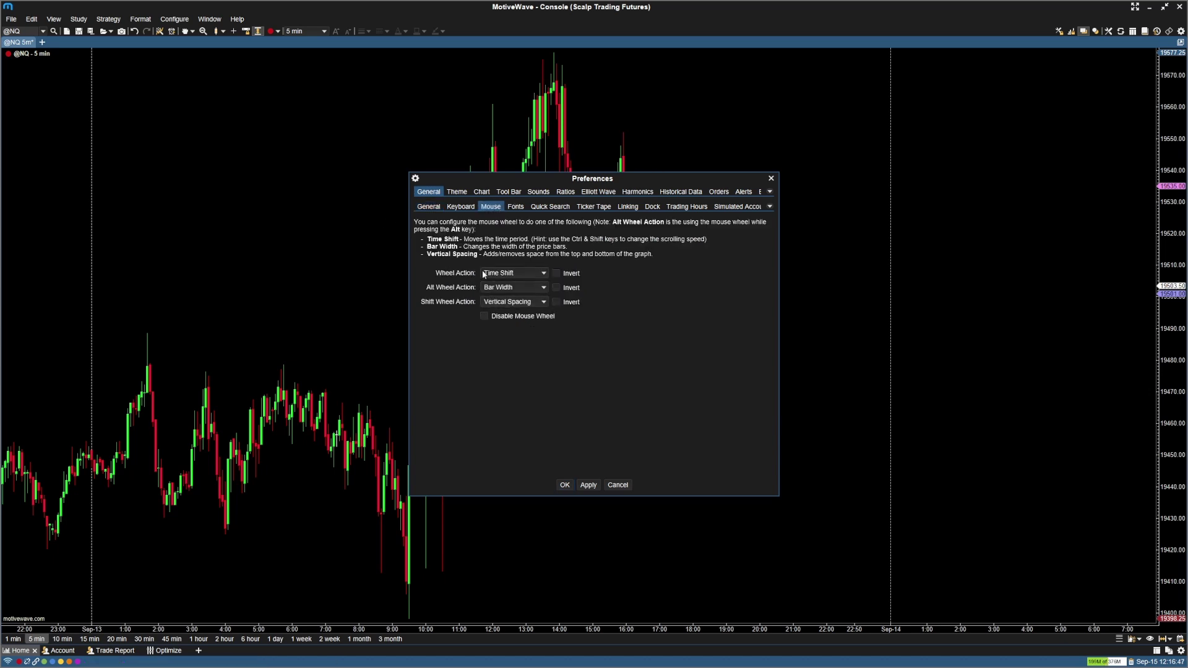
{"action": "left_click", "coordinate": [521, 273]}
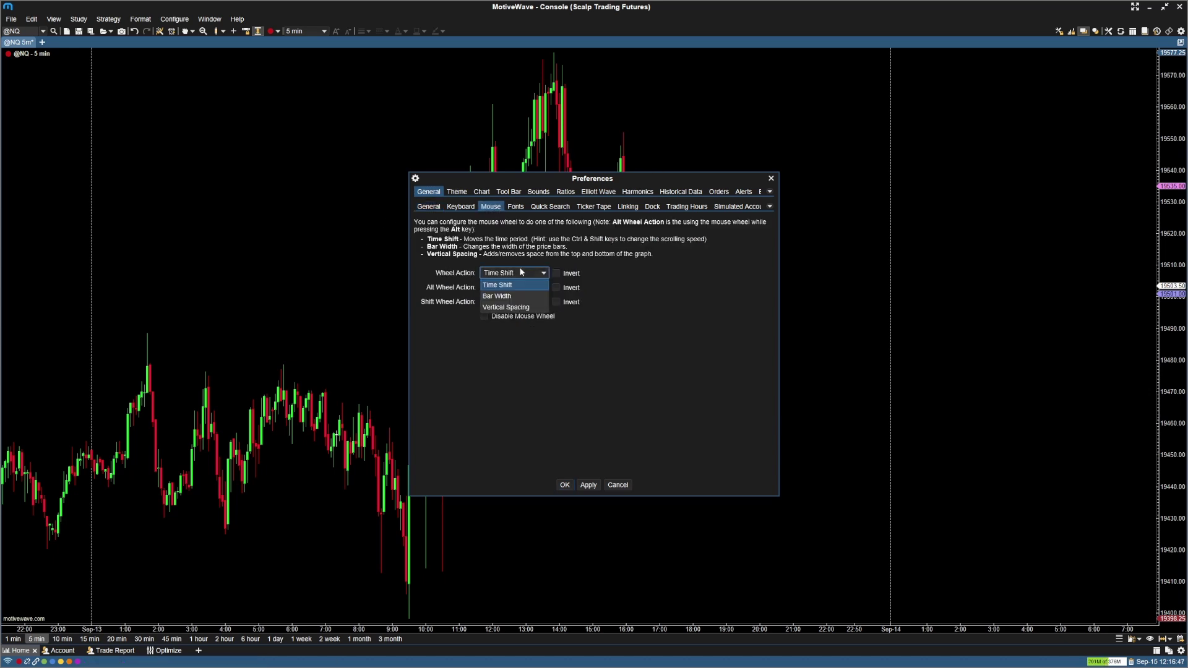
{"action": "left_click", "coordinate": [505, 297]}
{"action": "left_click", "coordinate": [556, 273]}
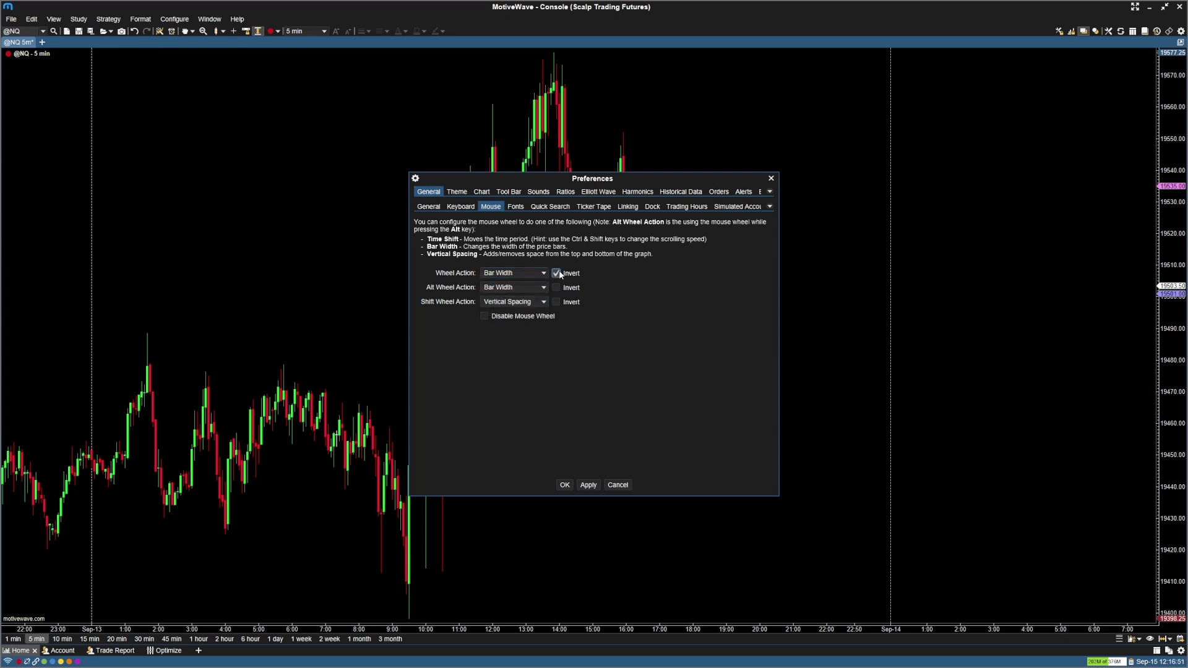
Step: Set the Alt Wheel Action to Time Shift, keep the Shift Wheel Action on Vertical Spacing, and apply the mouse preferences
{"action": "left_click", "coordinate": [499, 288]}
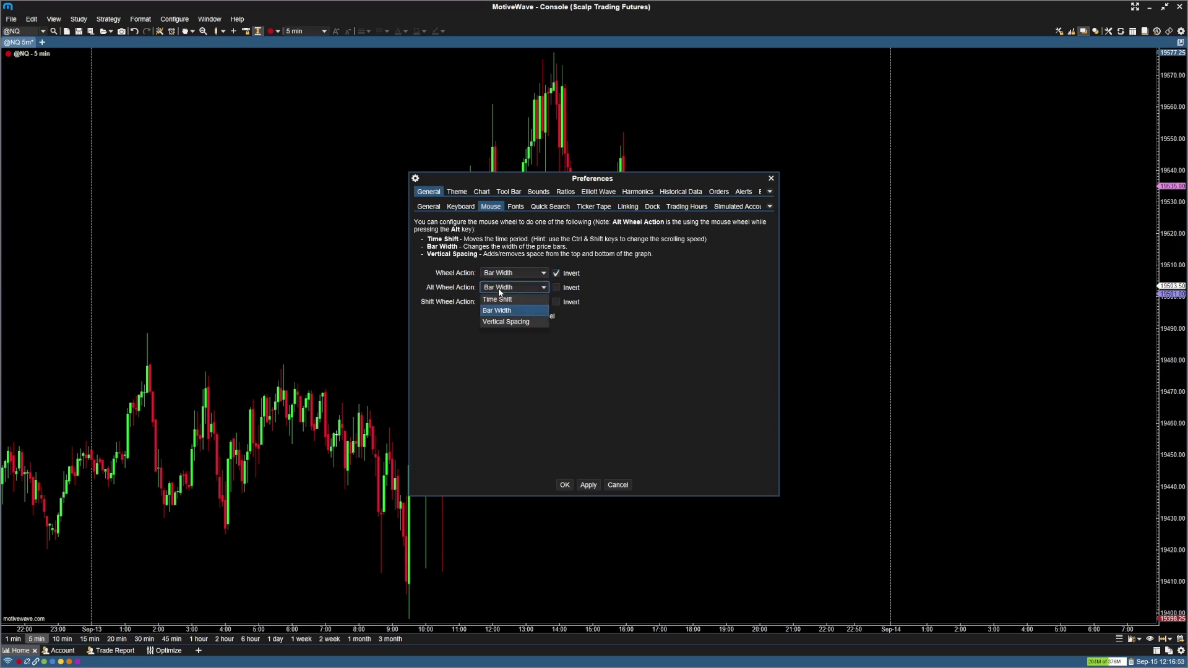
{"action": "left_click", "coordinate": [499, 288]}
{"action": "left_click", "coordinate": [517, 288]}
{"action": "left_click", "coordinate": [512, 301]}
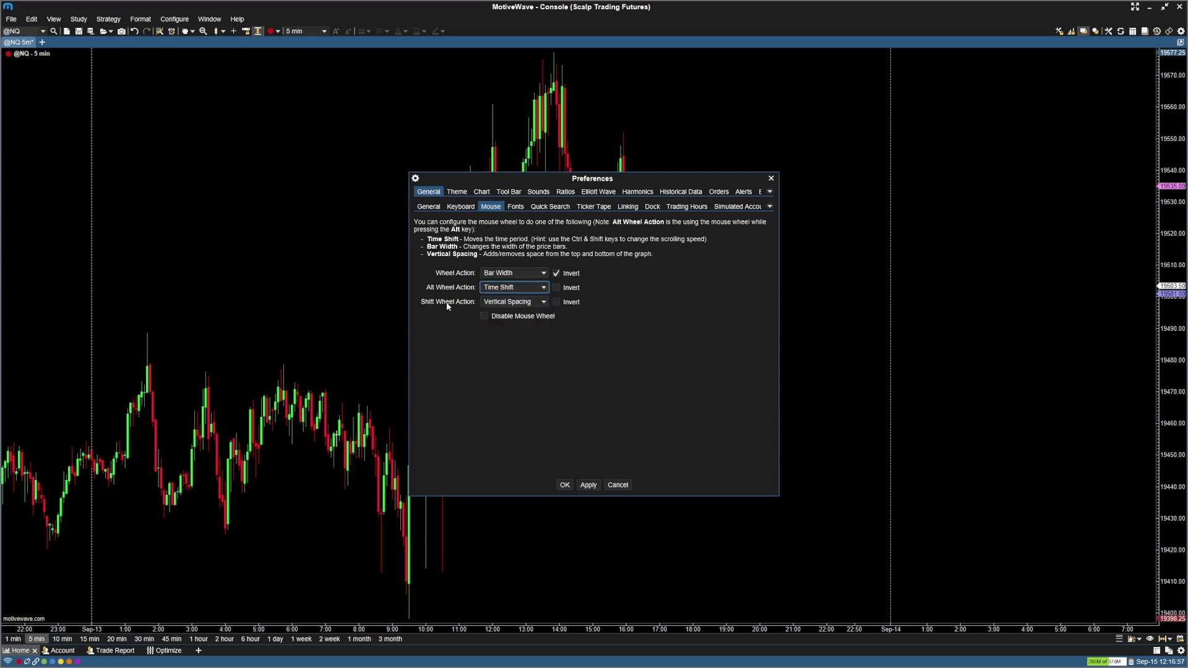
{"action": "left_click", "coordinate": [533, 304]}
{"action": "left_click", "coordinate": [533, 305]}
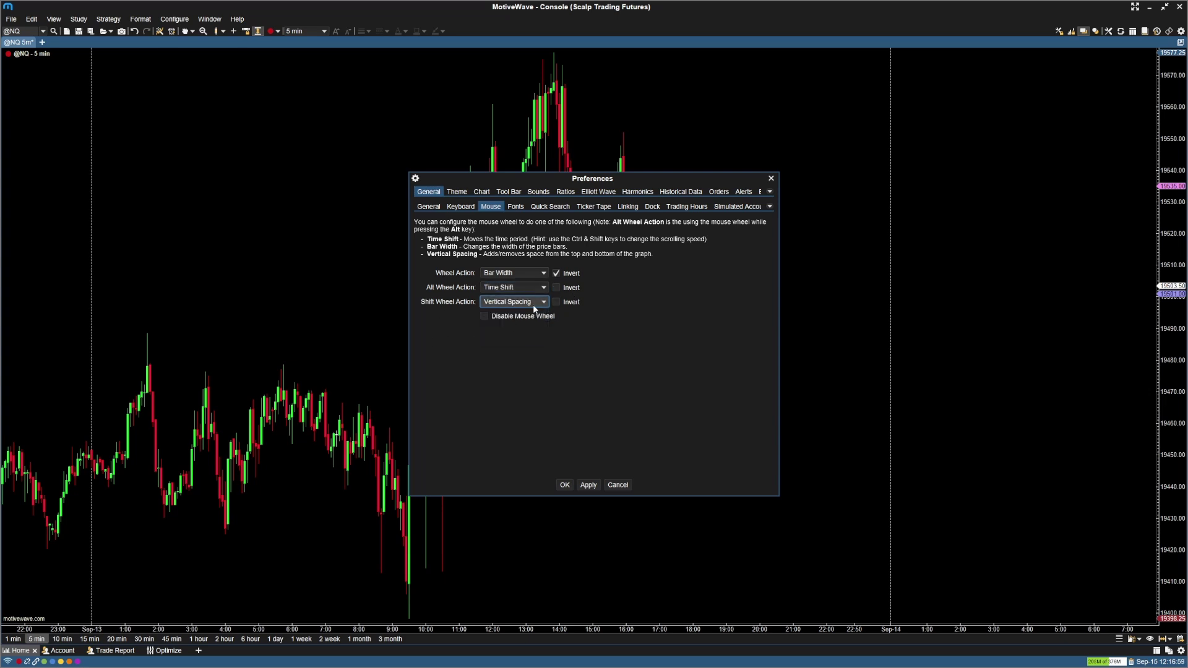
{"action": "left_click", "coordinate": [587, 486]}
{"action": "left_click", "coordinate": [562, 485]}
{"action": "scroll", "coordinate": [671, 390], "scroll_direction": "up", "scroll_amount": 5}
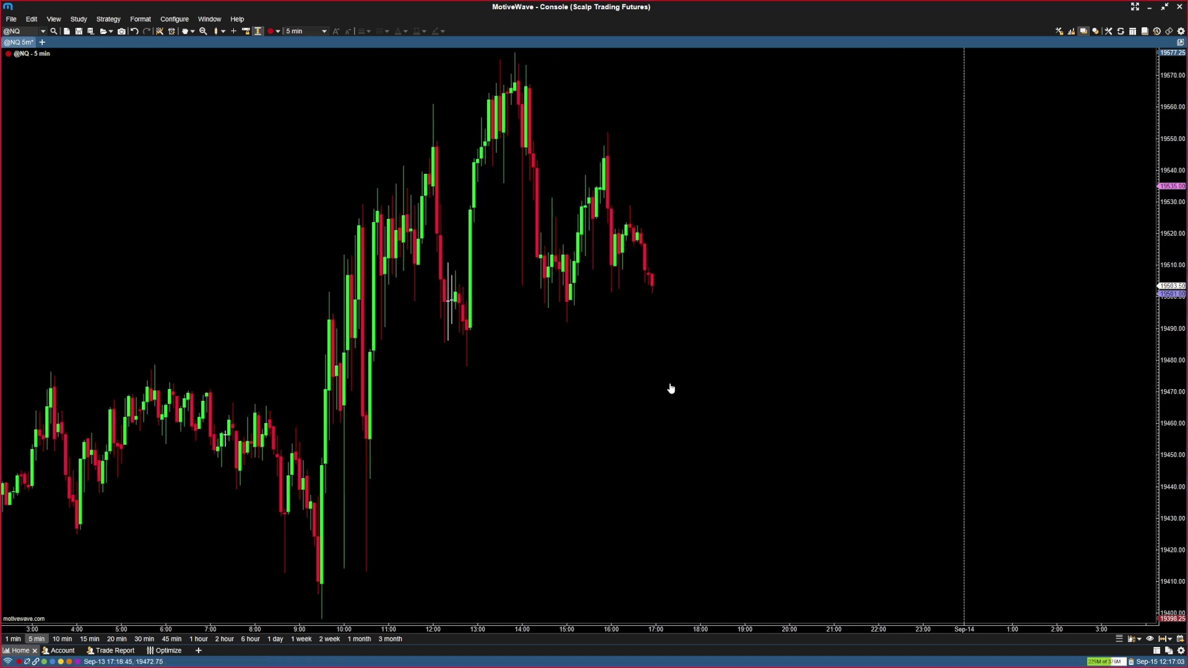
{"action": "scroll", "coordinate": [671, 388], "scroll_direction": "down", "scroll_amount": 8}
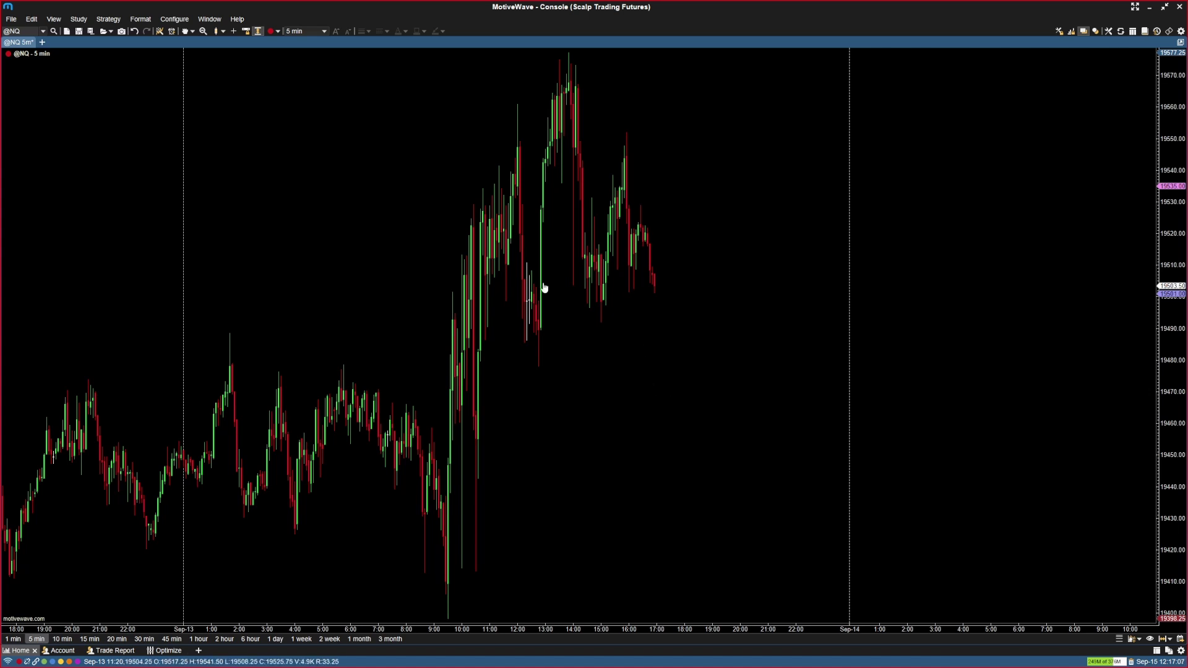
{"action": "scroll", "coordinate": [637, 349], "scroll_direction": "up", "scroll_amount": 2}
{"action": "scroll", "coordinate": [643, 358], "scroll_direction": "up", "scroll_amount": 2}
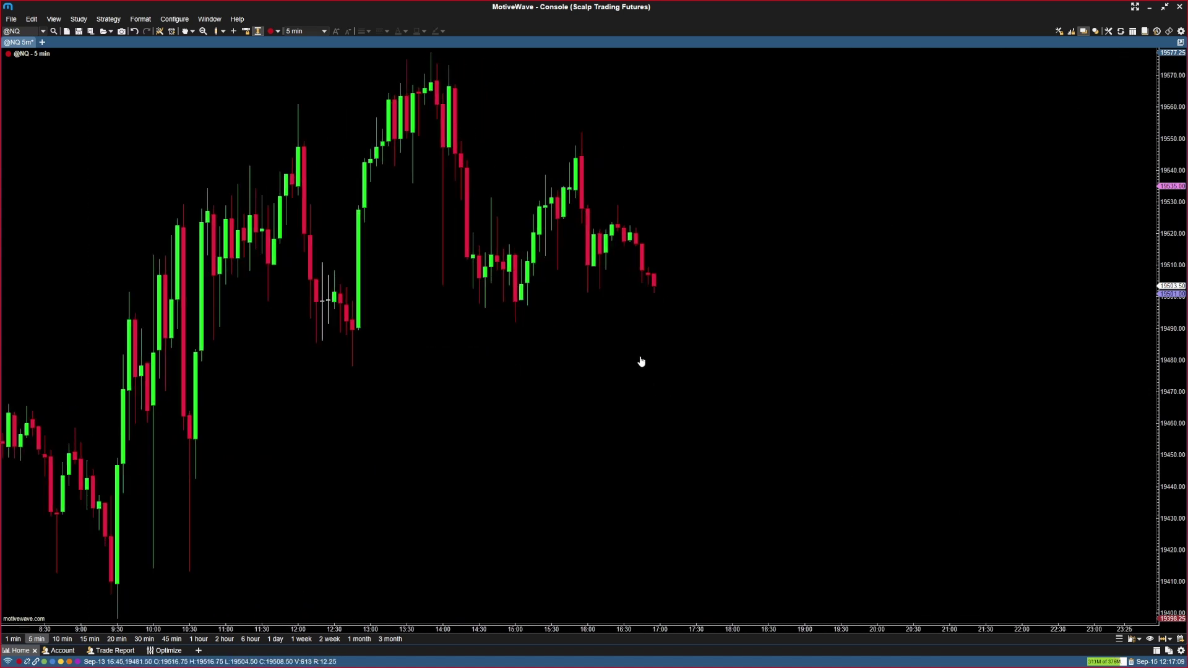
{"action": "scroll", "coordinate": [640, 361], "scroll_direction": "up", "scroll_amount": 4}
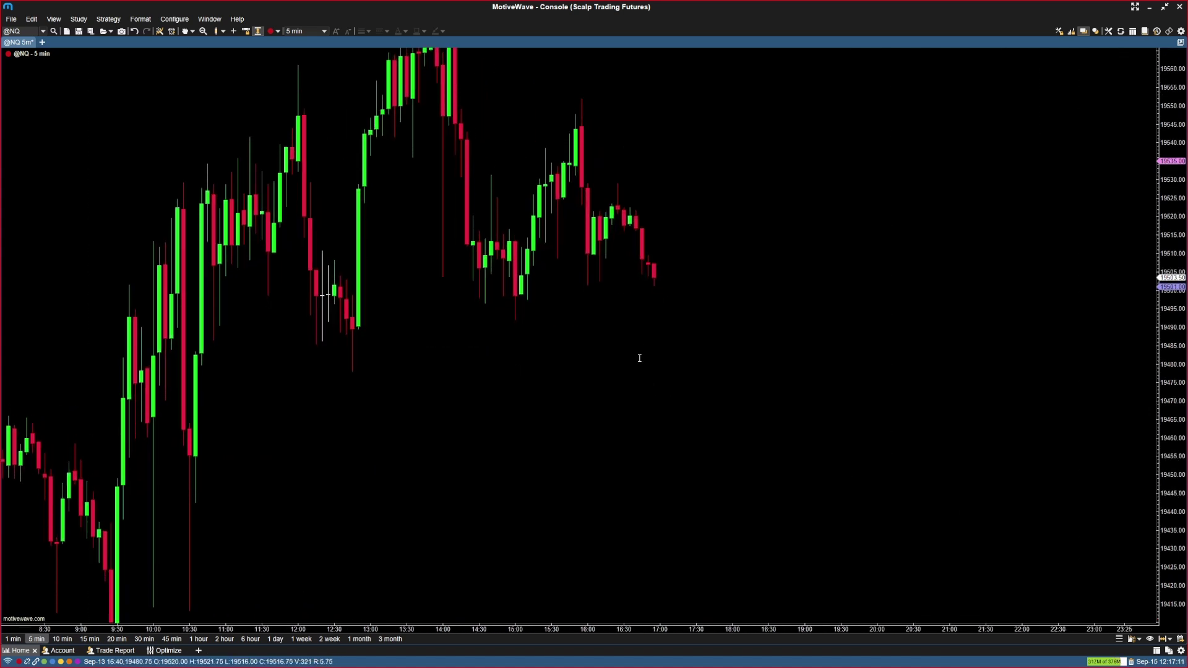
{"action": "scroll", "coordinate": [629, 369], "scroll_direction": "down", "scroll_amount": 4}
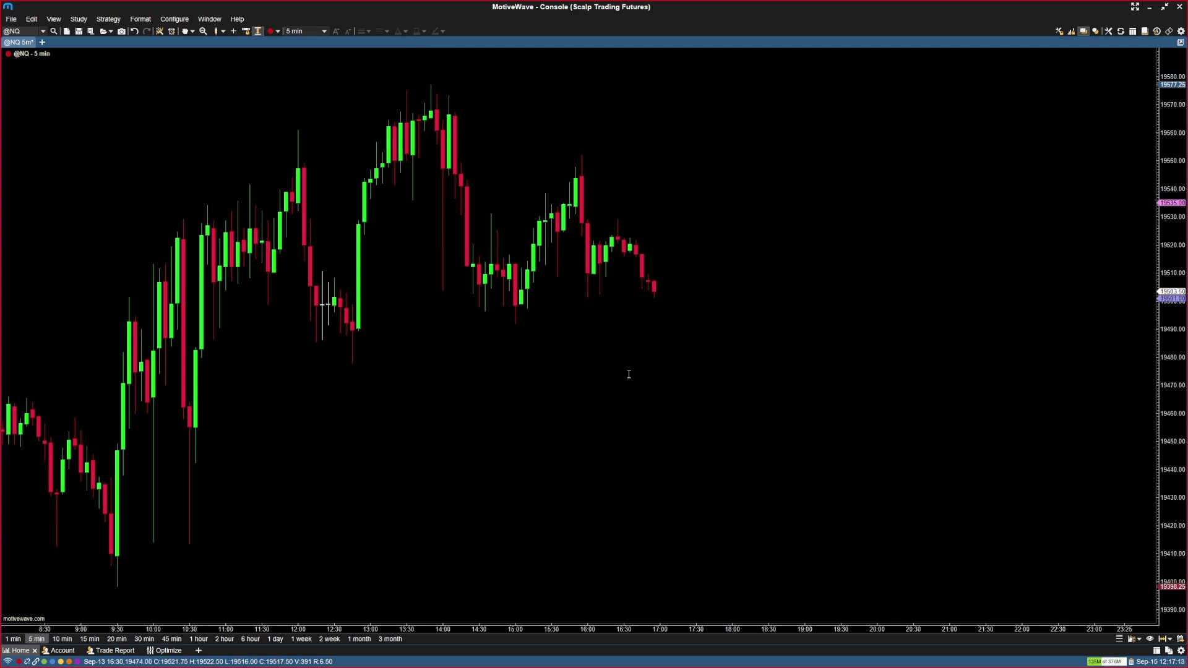
{"action": "scroll", "coordinate": [625, 380], "scroll_direction": "up", "scroll_amount": 4}
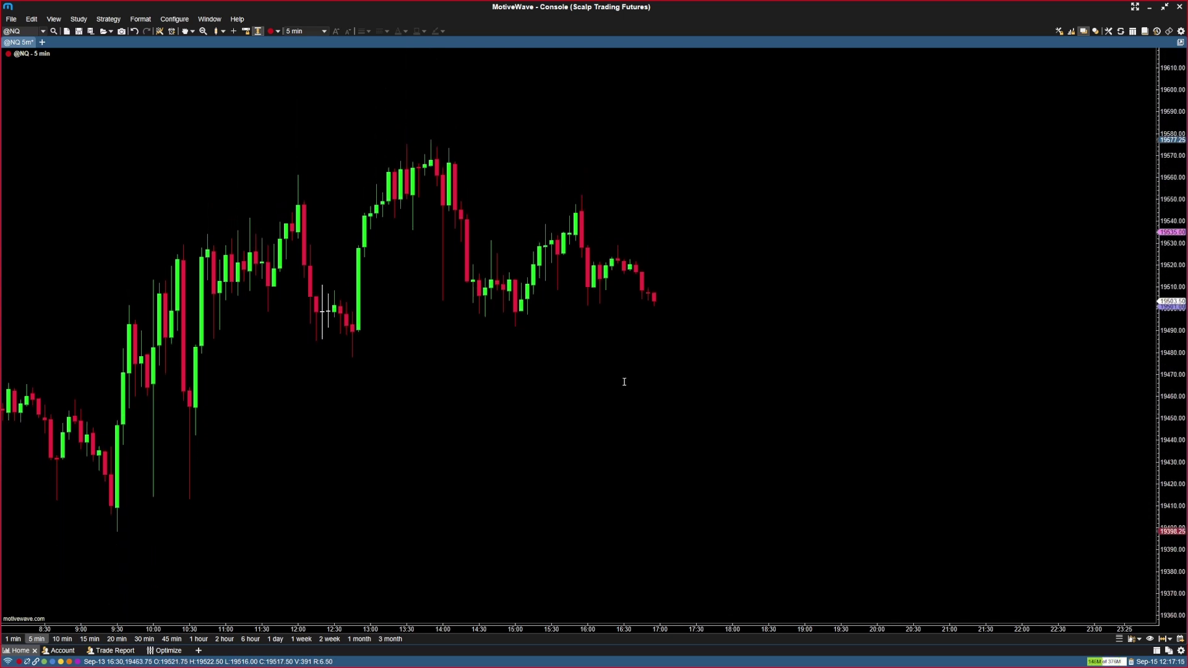
{"action": "scroll", "coordinate": [624, 382], "scroll_direction": "up", "scroll_amount": 3}
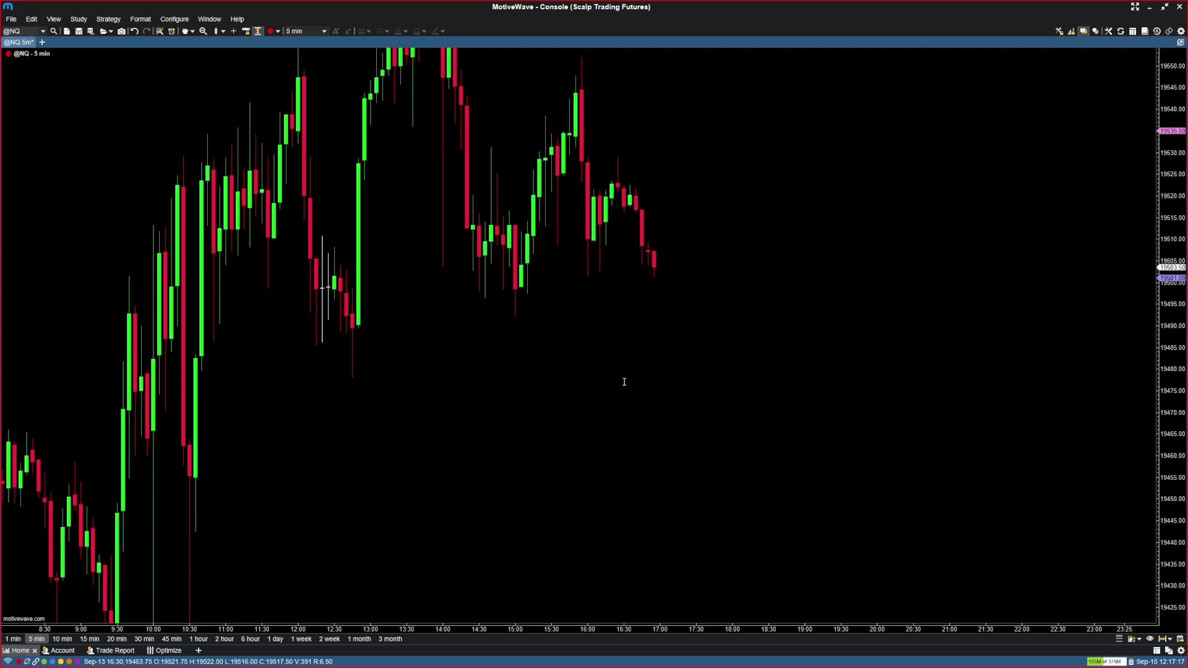
{"action": "left_click_drag", "start_coordinate": [654, 314], "coordinate": [897, 349]}
{"action": "left_click_drag", "start_coordinate": [530, 340], "coordinate": [597, 361]}
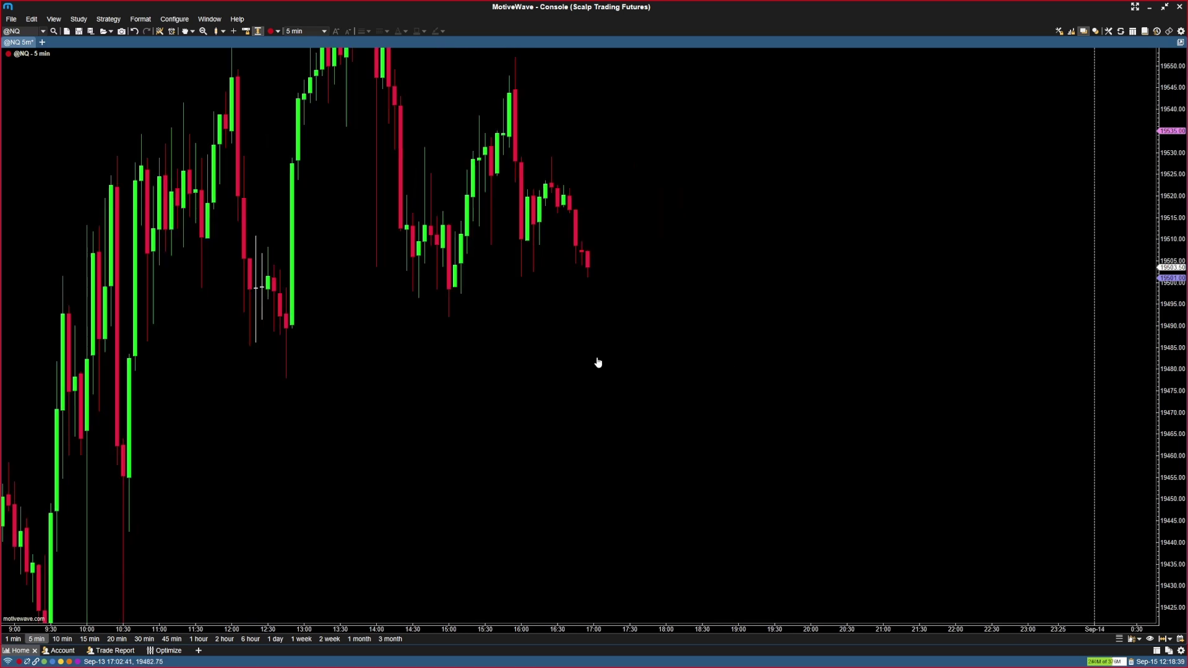
{"action": "right_click", "coordinate": [513, 362]}
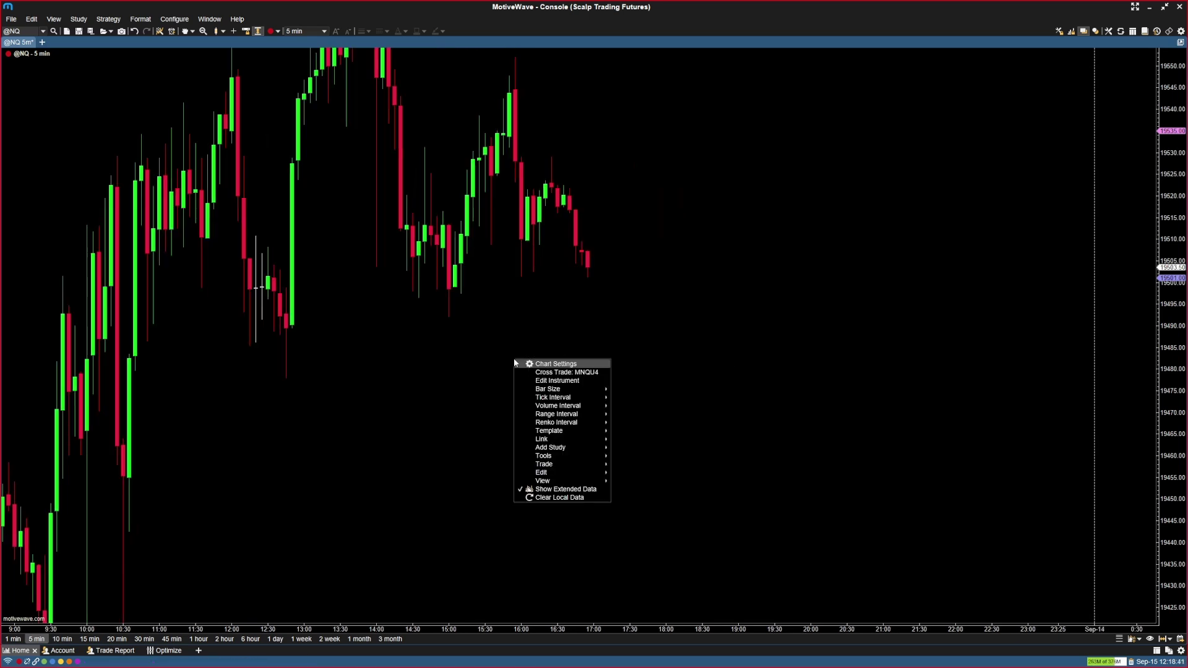
{"action": "left_click", "coordinate": [542, 365]}
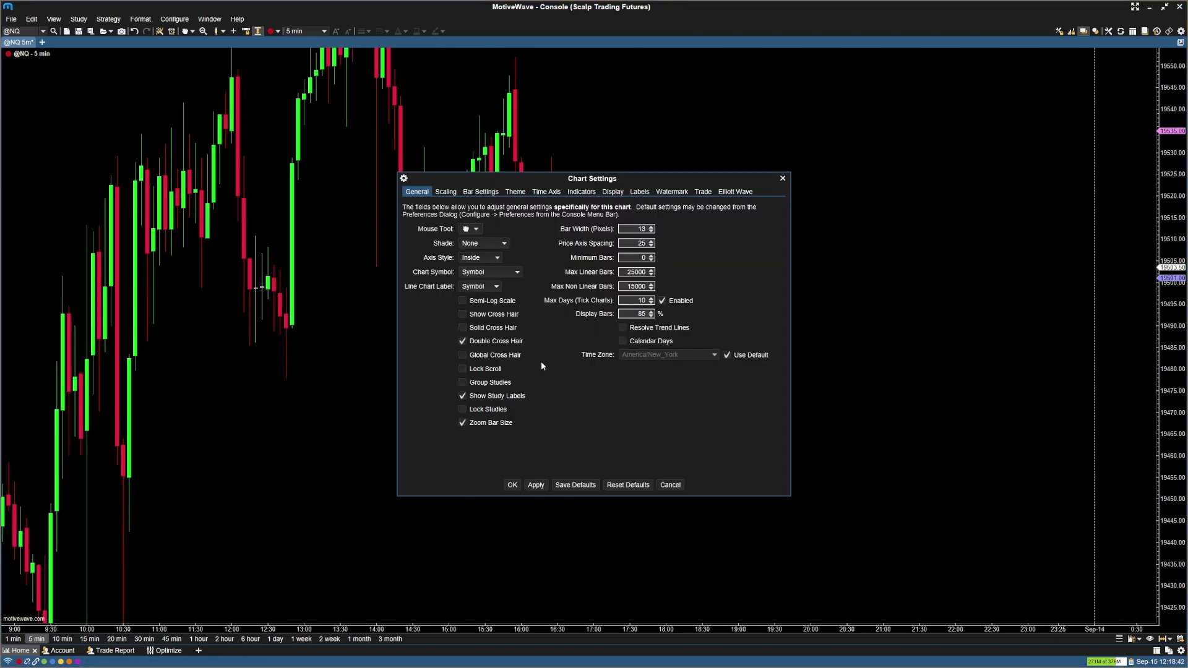
{"action": "left_click", "coordinate": [448, 192]}
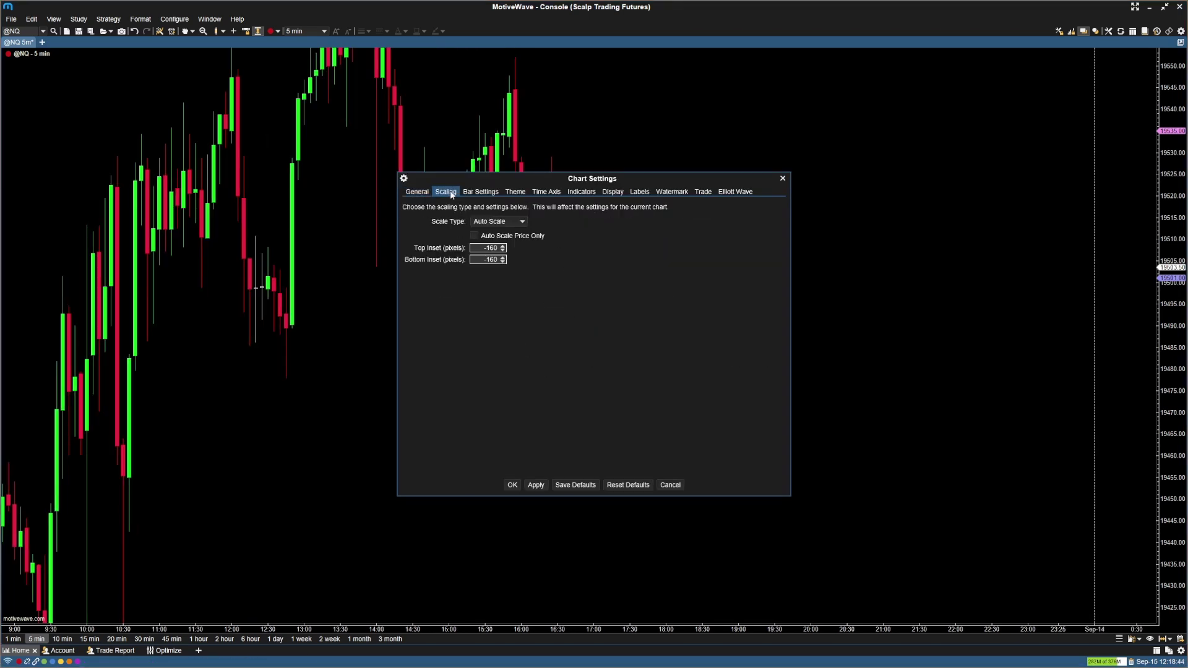
{"action": "left_click", "coordinate": [518, 223]}
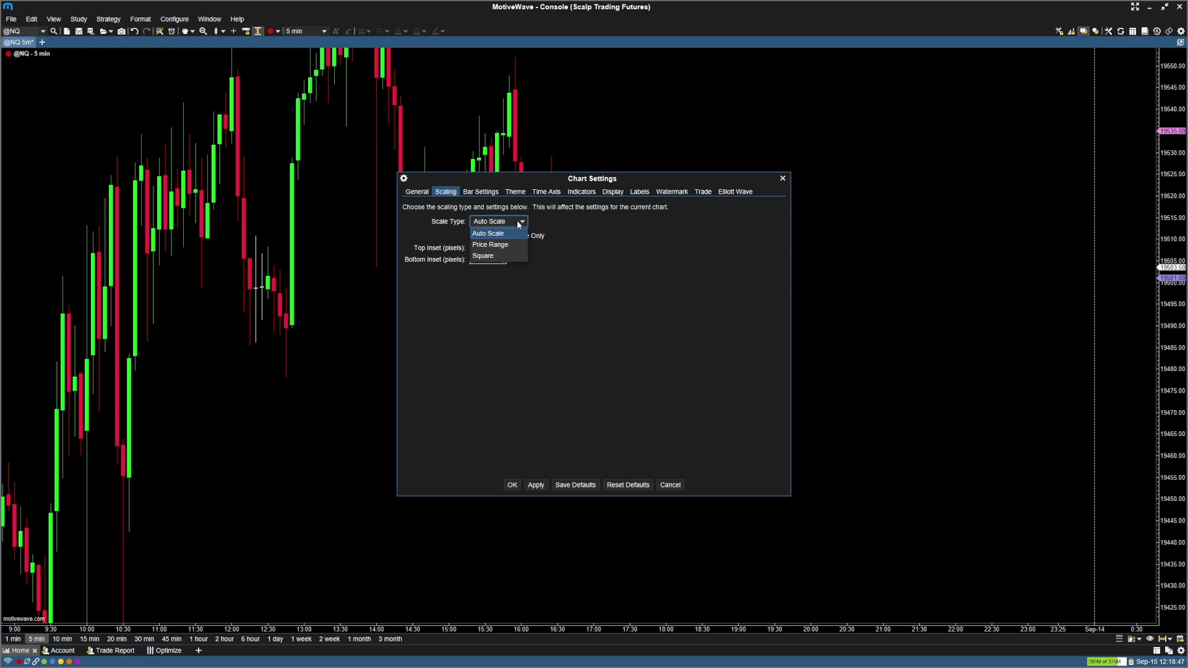
{"action": "left_click", "coordinate": [498, 246]}
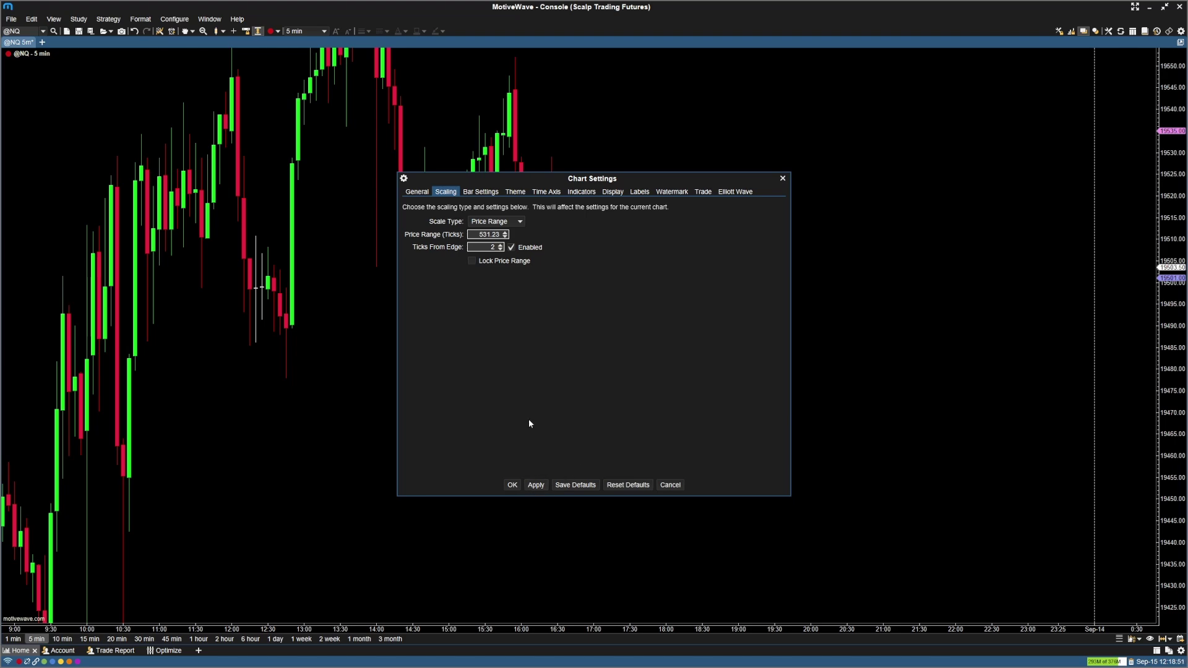
{"action": "left_click", "coordinate": [536, 484]}
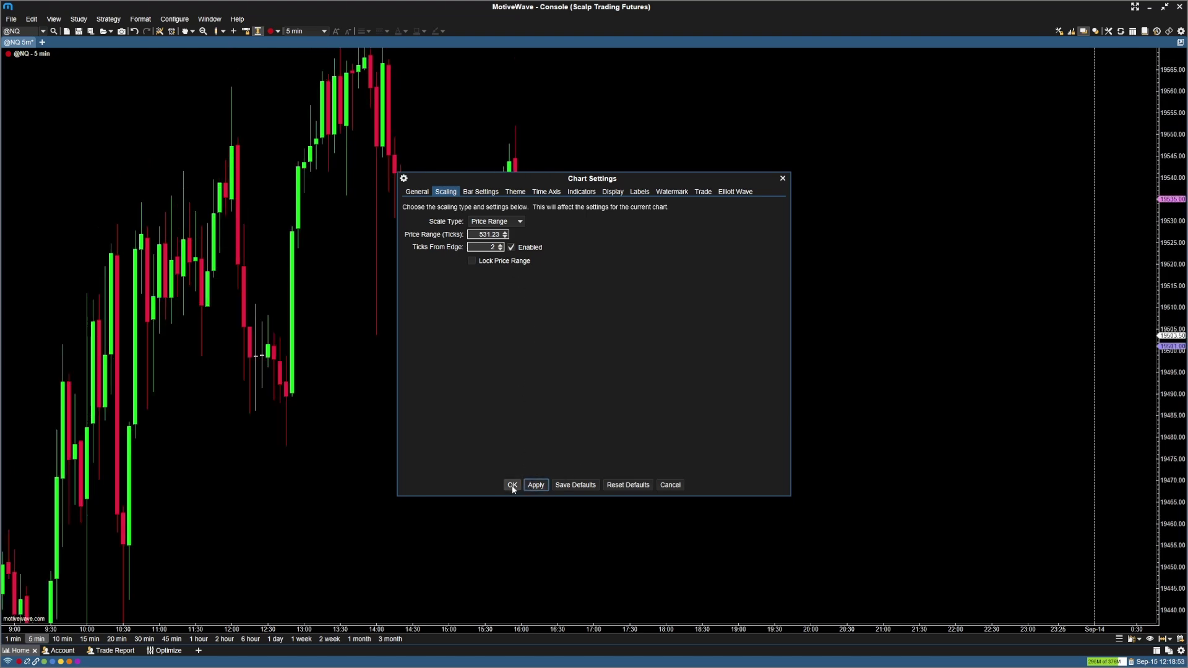
{"action": "left_click", "coordinate": [512, 484]}
{"action": "left_click_drag", "start_coordinate": [581, 207], "coordinate": [699, 247]}
{"action": "scroll", "coordinate": [734, 347], "scroll_direction": "up", "scroll_amount": 3}
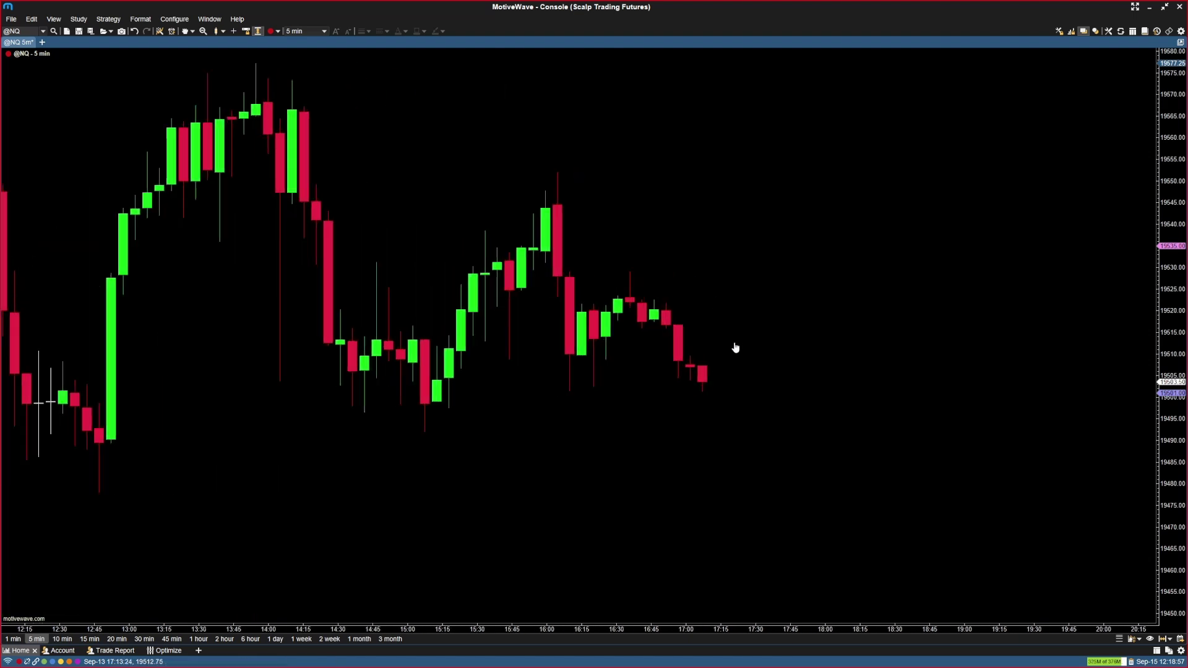
{"action": "scroll", "coordinate": [734, 351], "scroll_direction": "down", "scroll_amount": 1}
{"action": "scroll", "coordinate": [735, 350], "scroll_direction": "down", "scroll_amount": 4}
{"action": "scroll", "coordinate": [730, 353], "scroll_direction": "up", "scroll_amount": 6}
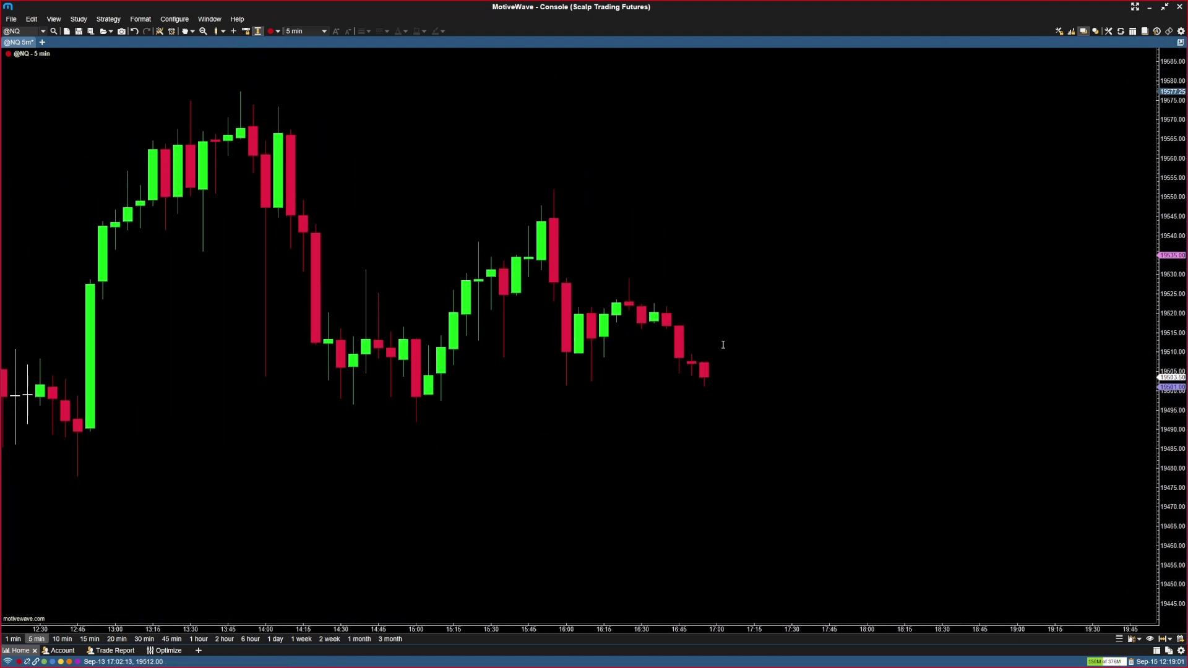
{"action": "scroll", "coordinate": [723, 345], "scroll_direction": "down", "scroll_amount": 2}
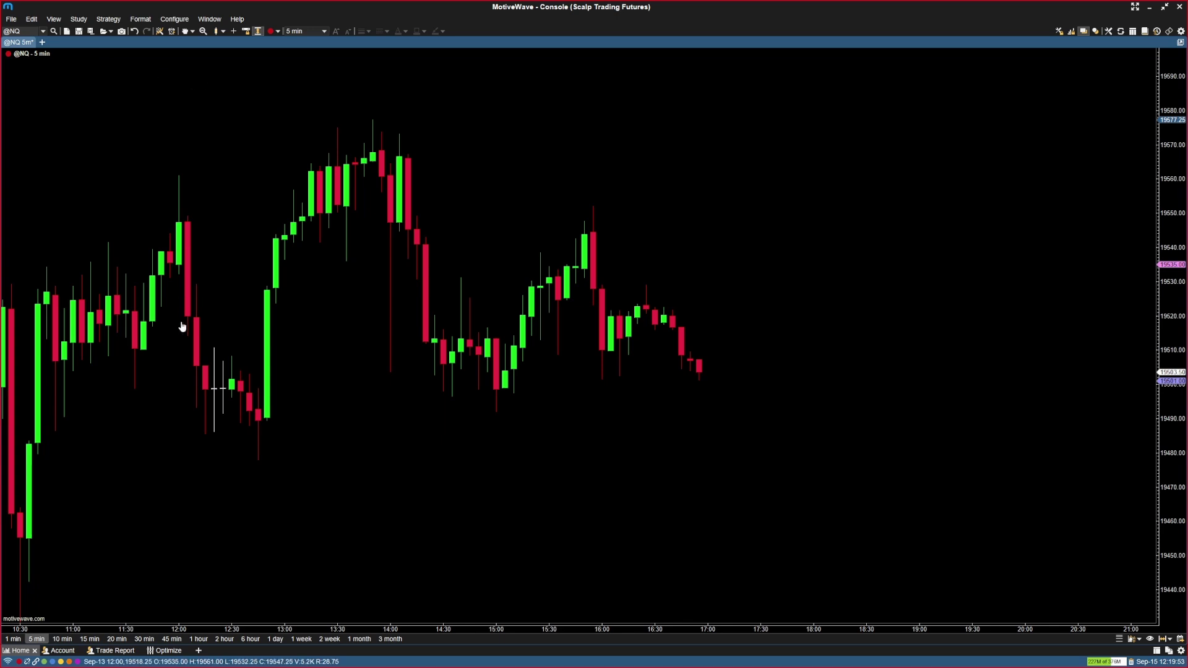
Step: In the Dock preferences, set the Page Bar Location to Top and apply the change
{"action": "left_click", "coordinate": [60, 651]}
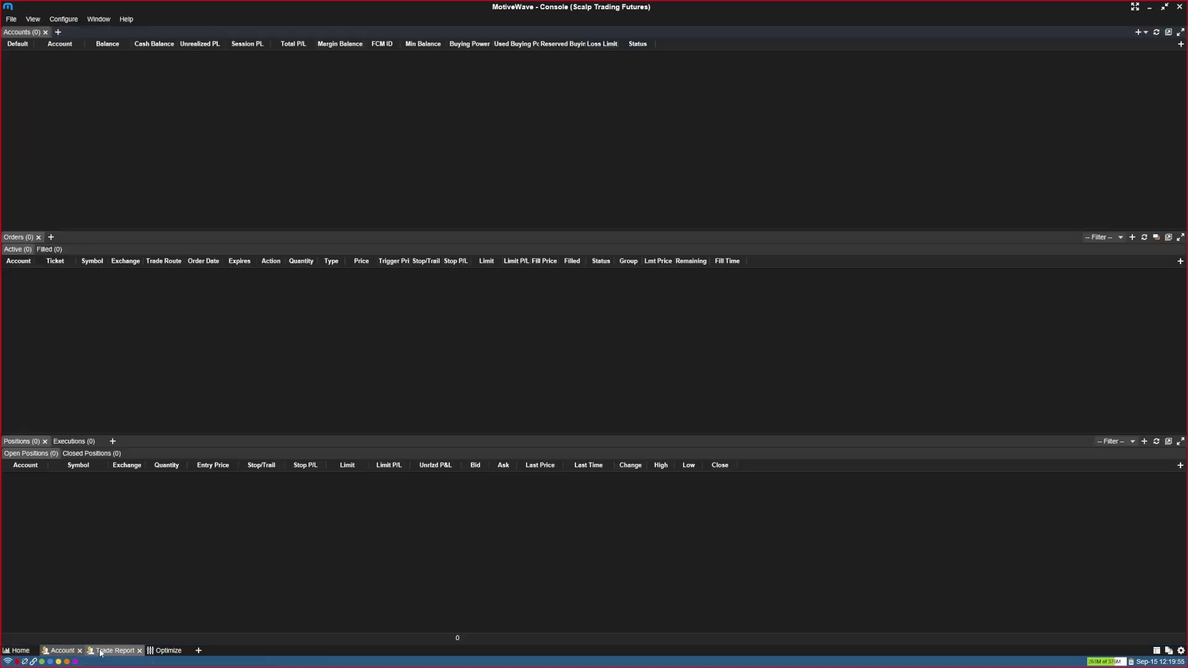
{"action": "left_click", "coordinate": [20, 651]}
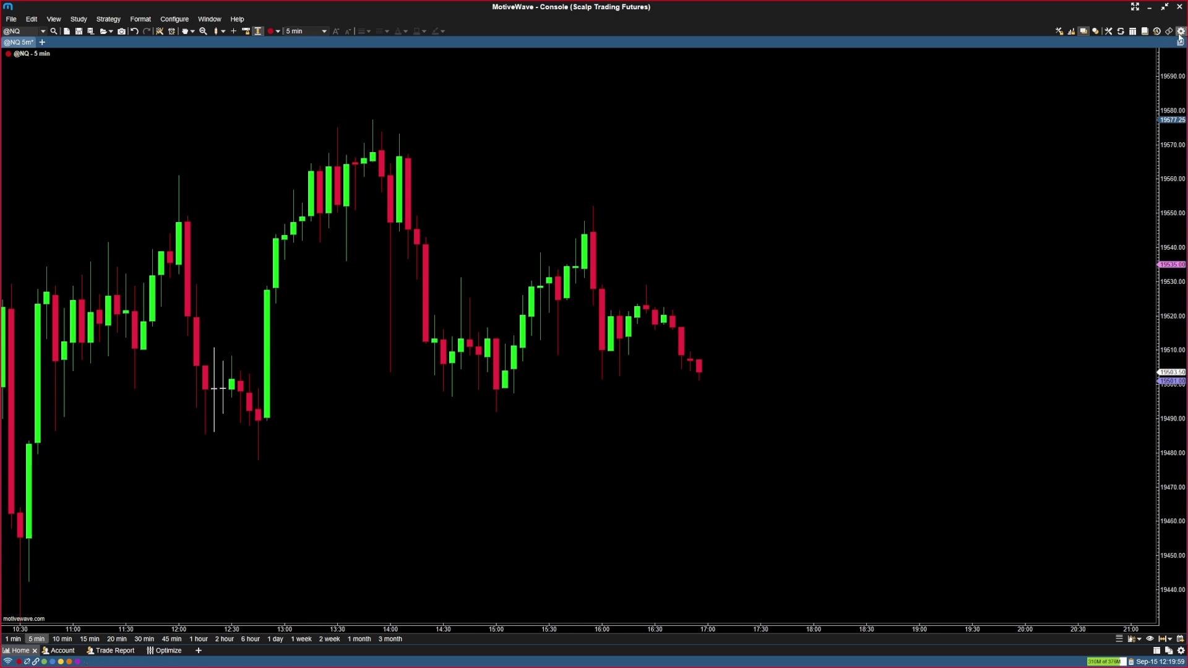
{"action": "left_click", "coordinate": [1182, 652]}
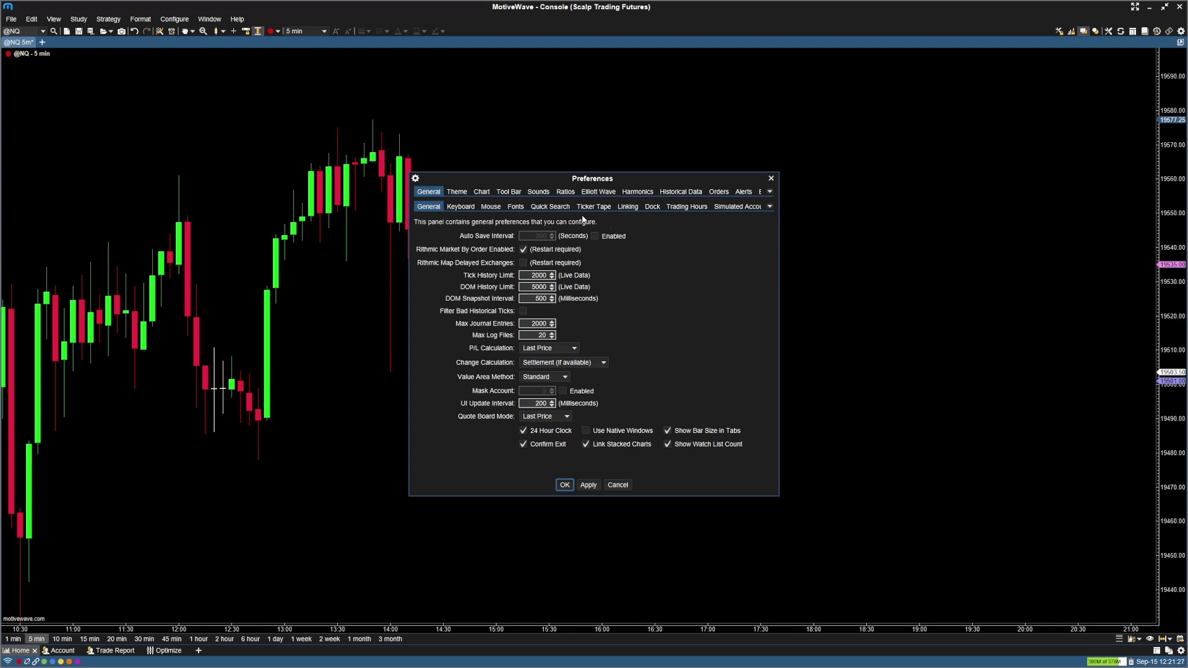
{"action": "left_click", "coordinate": [651, 208]}
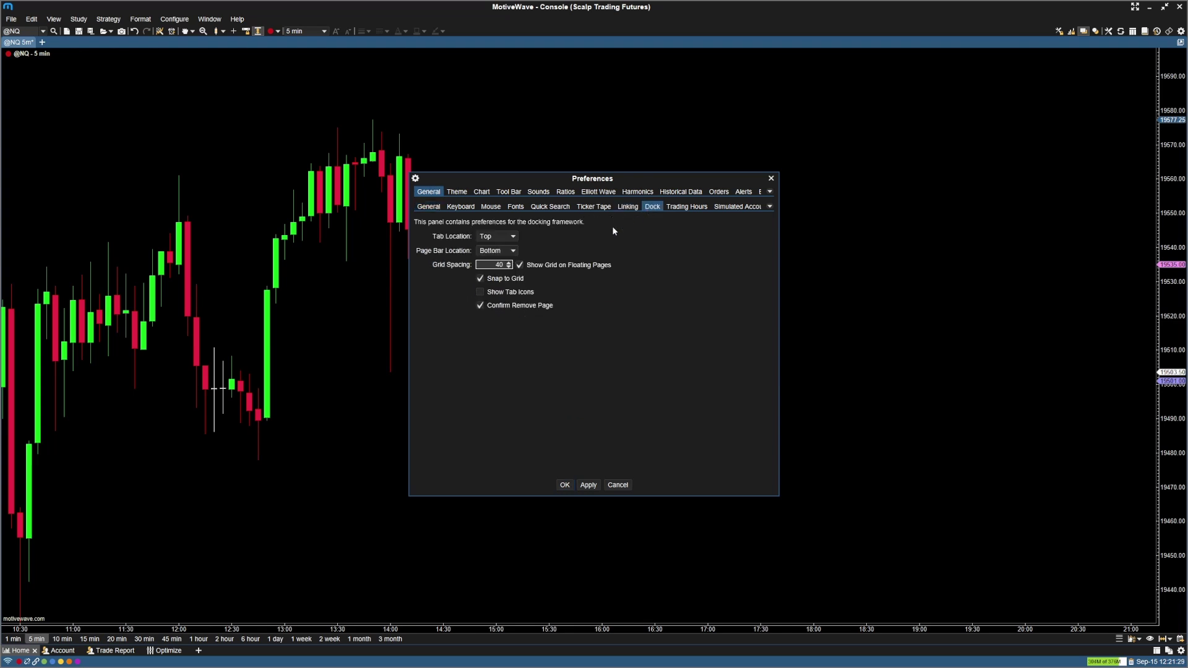
{"action": "left_click", "coordinate": [515, 251]}
{"action": "left_click", "coordinate": [502, 264]}
{"action": "left_click", "coordinate": [588, 486]}
{"action": "left_click", "coordinate": [565, 485]}
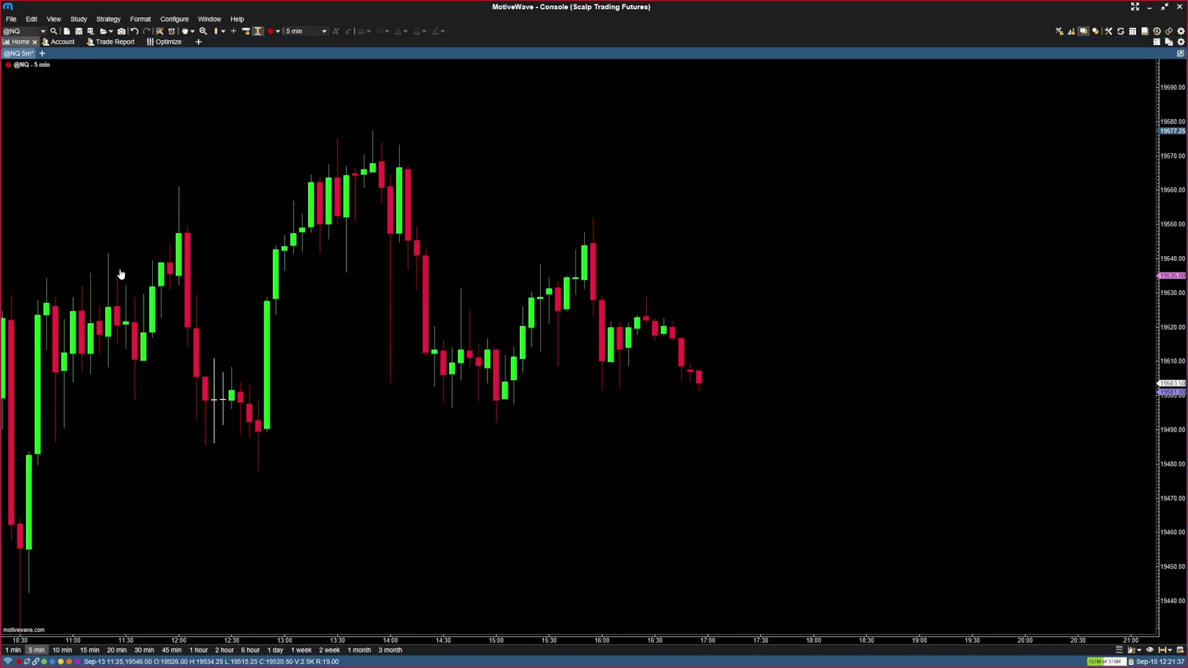